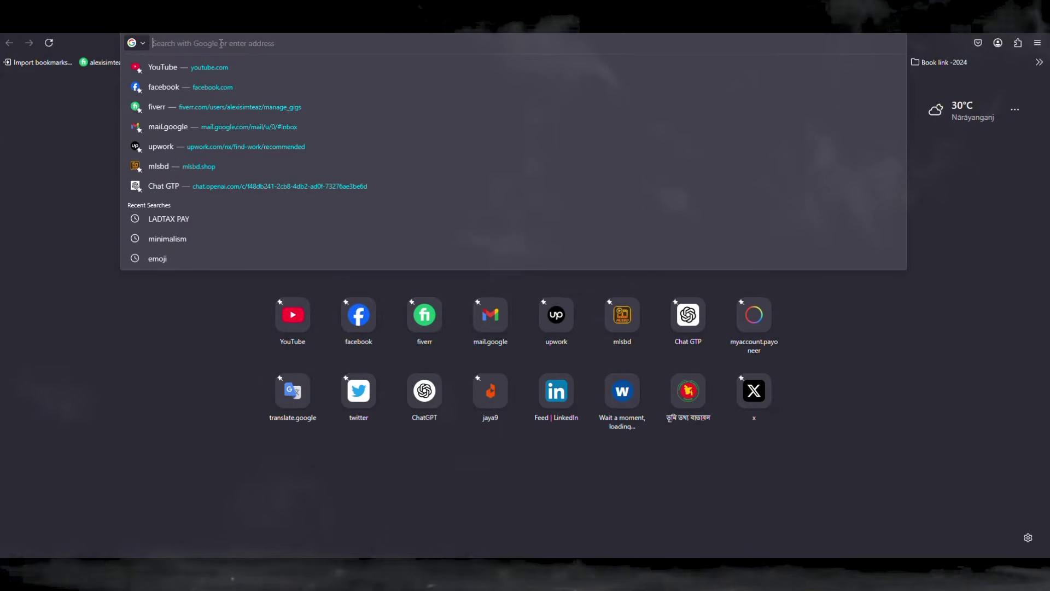
Step: Go to land.gov.bd in the Firefox address bar
text(l)
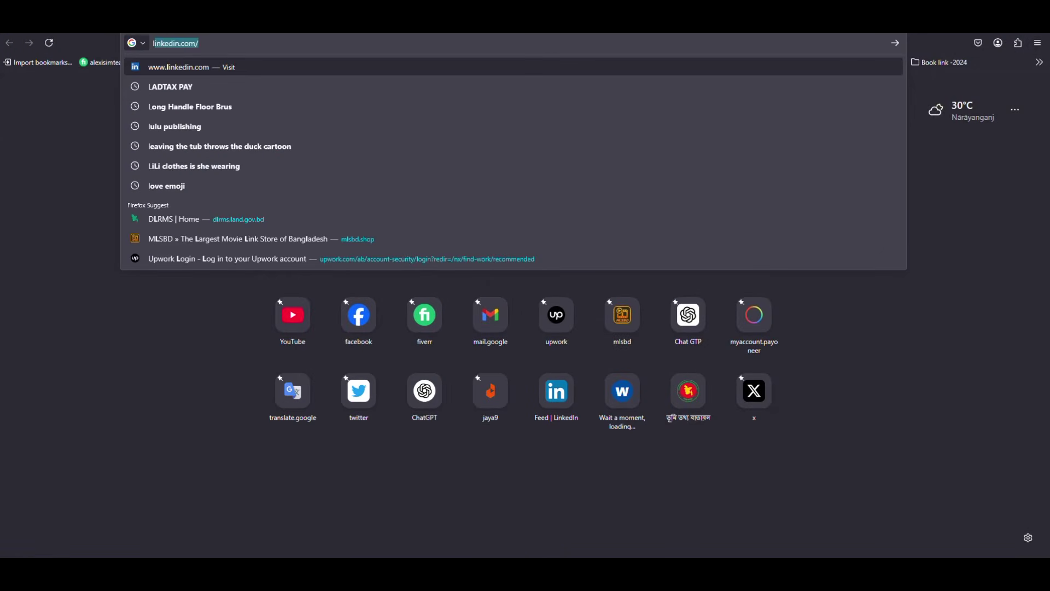
text(a)
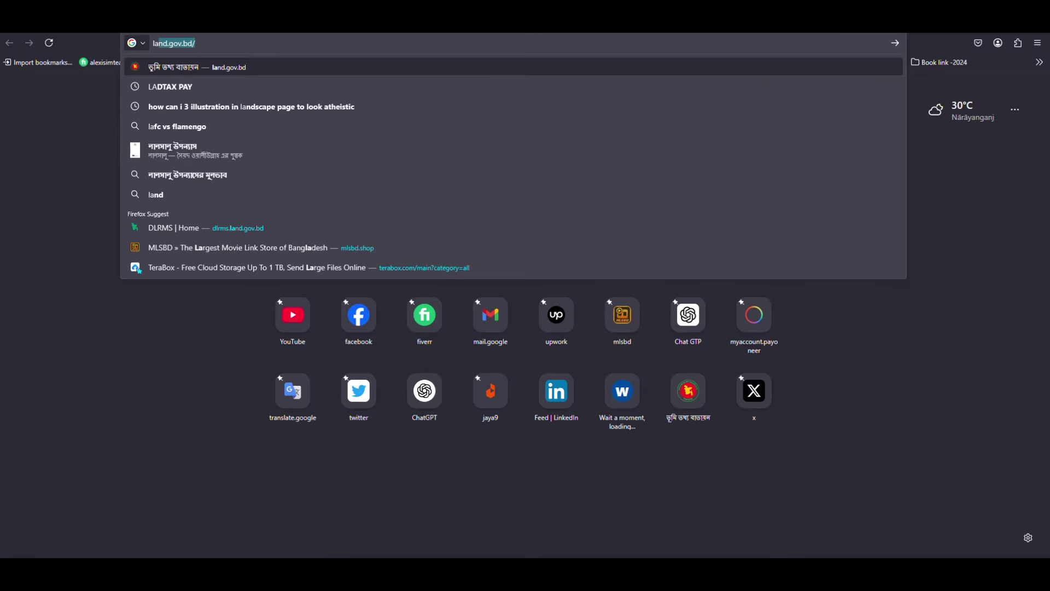
text(nd.gov)
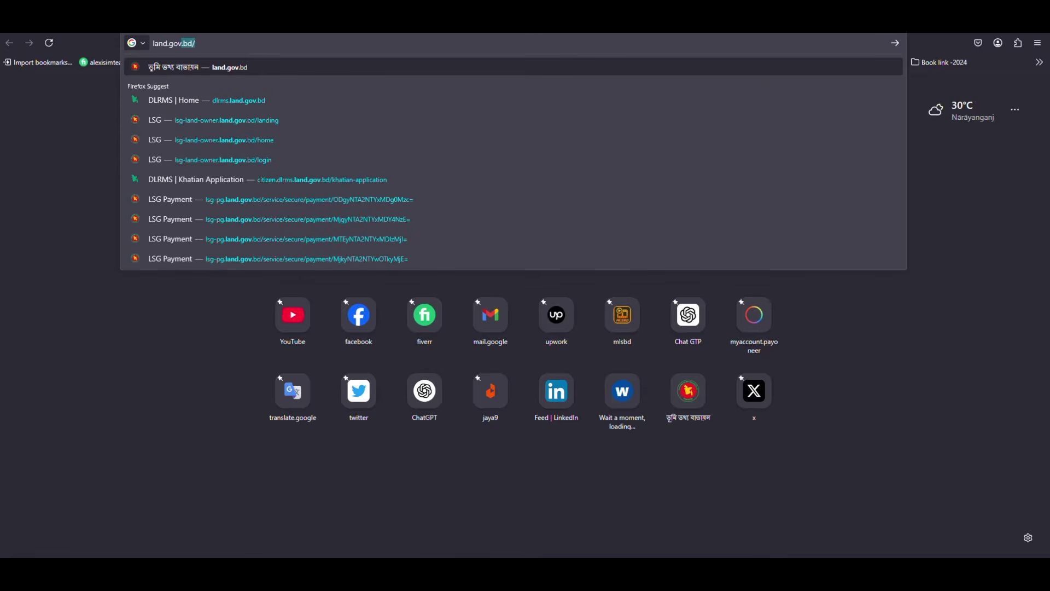
text(.bd)
key(Return)
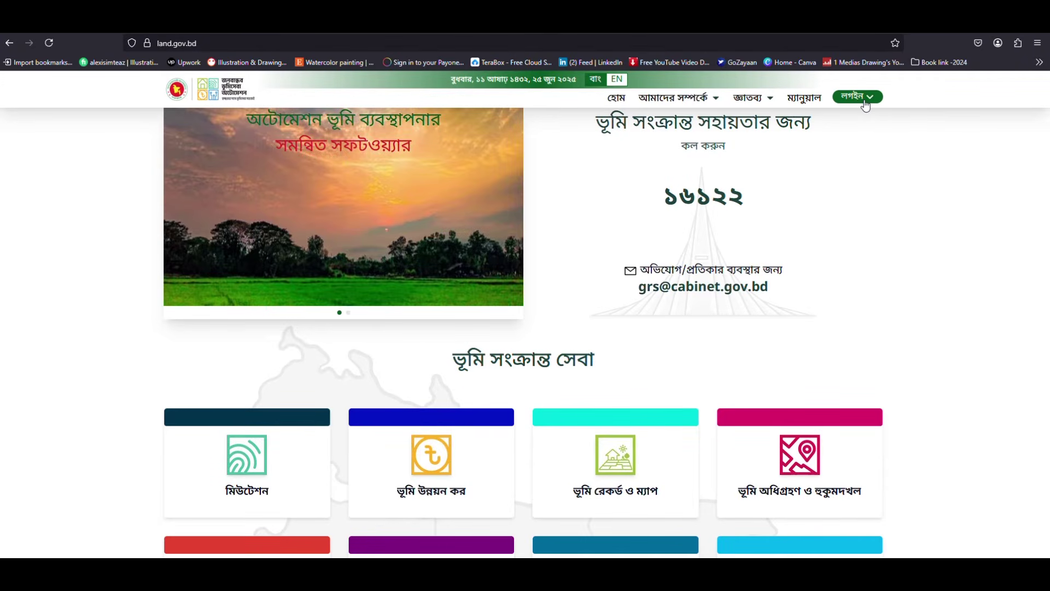
Step: Open the citizen login page and enter the mobile number and account password
click(866, 104)
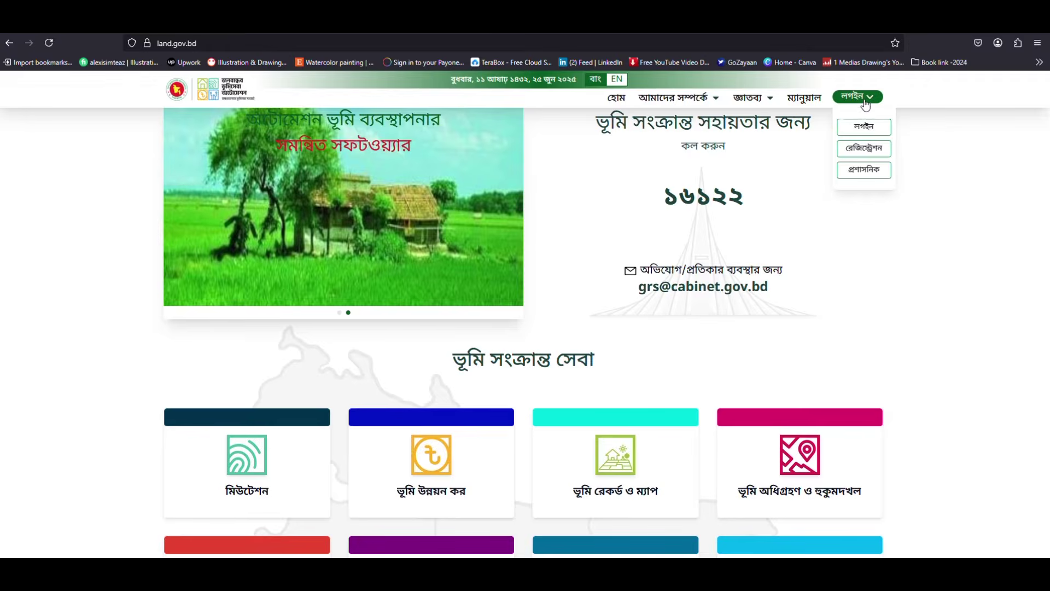
click(871, 130)
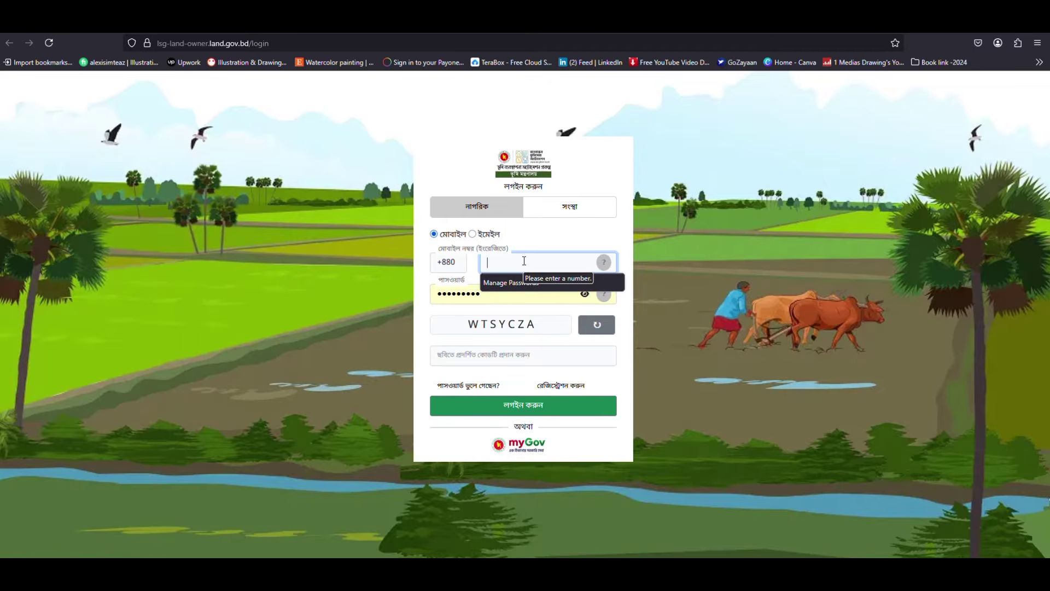
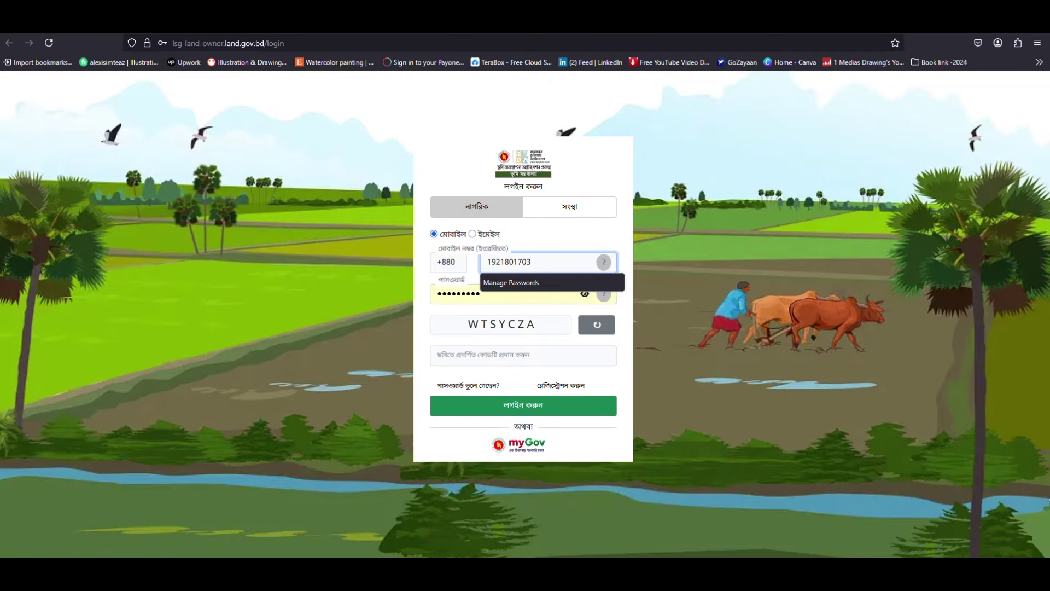
key(Tab)
text(•••••••••)
Step: Enter the captcha code, log in, and open the land development tax service
click(549, 356)
text(WTSYCZA)
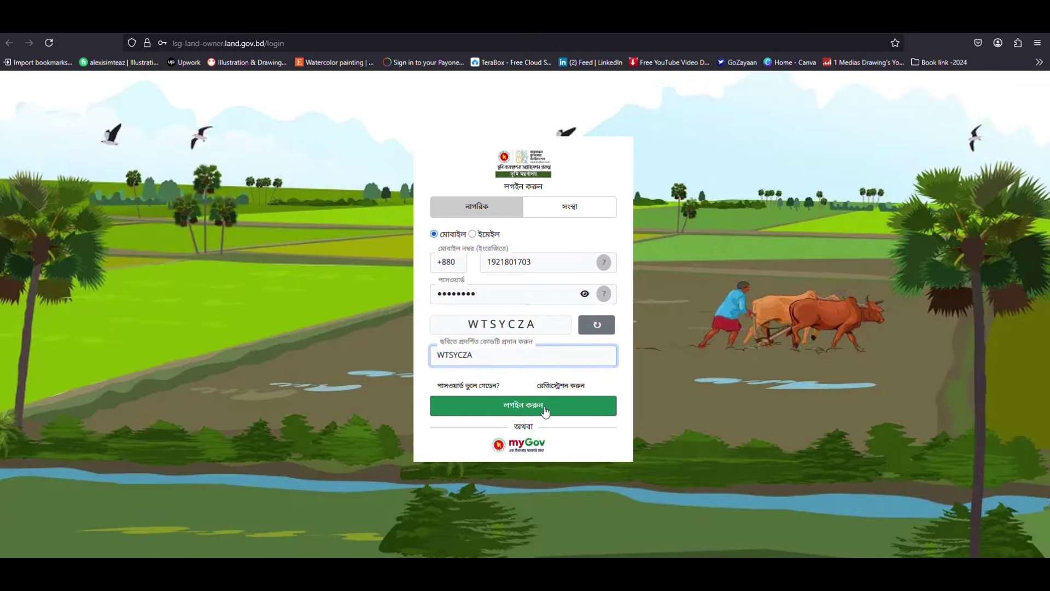
click(545, 410)
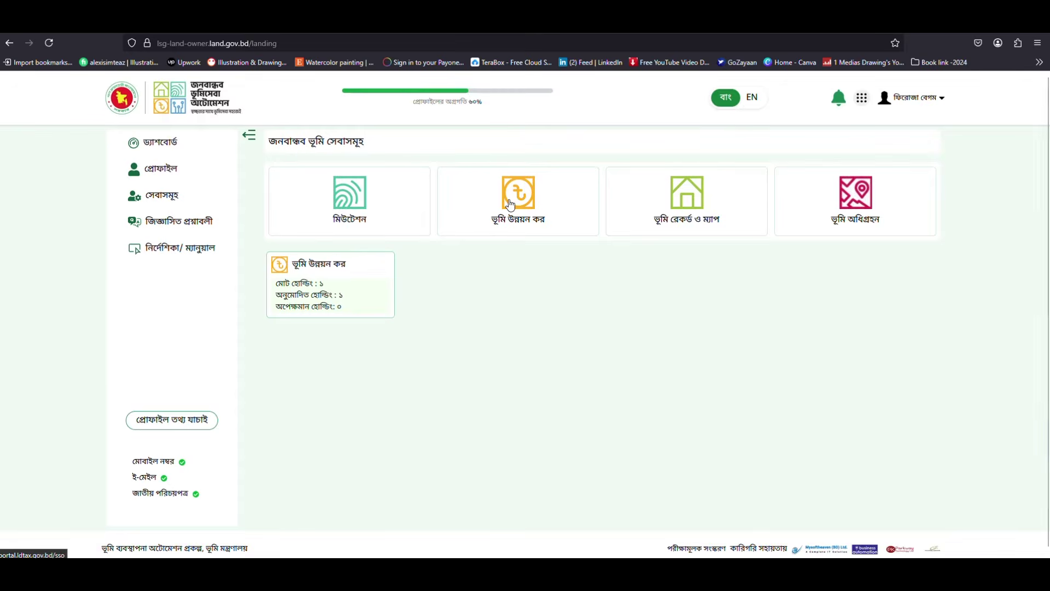
click(510, 204)
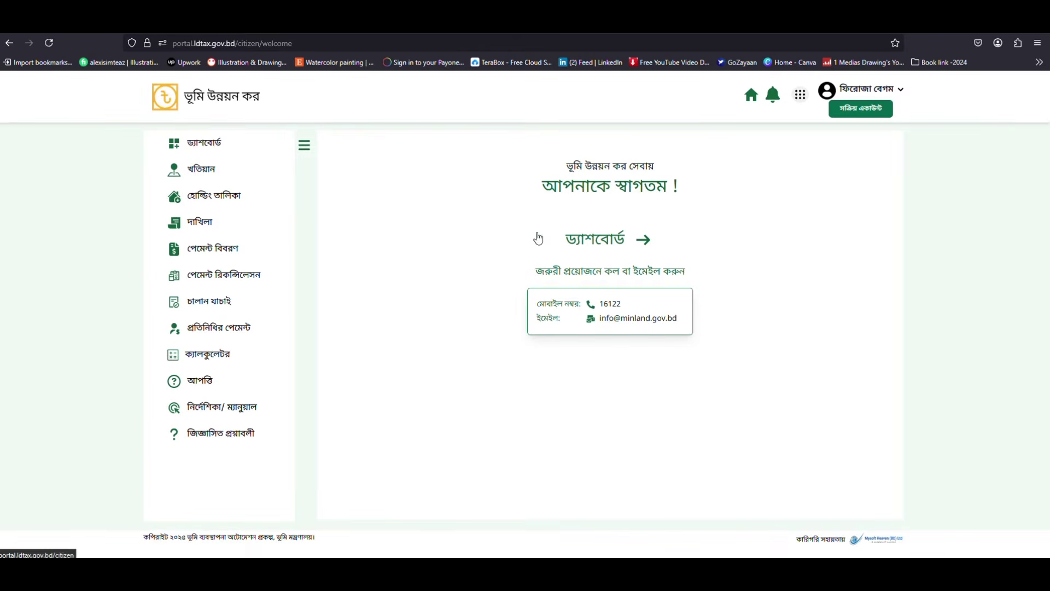
Step: Open the citizen dashboard and review 1 holding, 3 dakhilas, zero demand and the payment chart
click(607, 247)
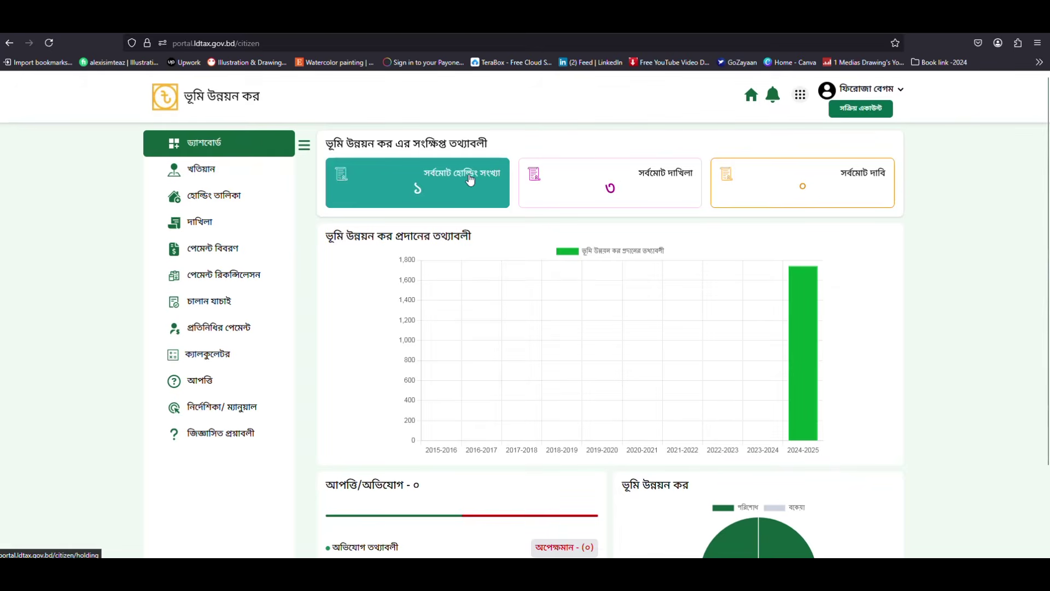
scroll(641, 403, down, 2)
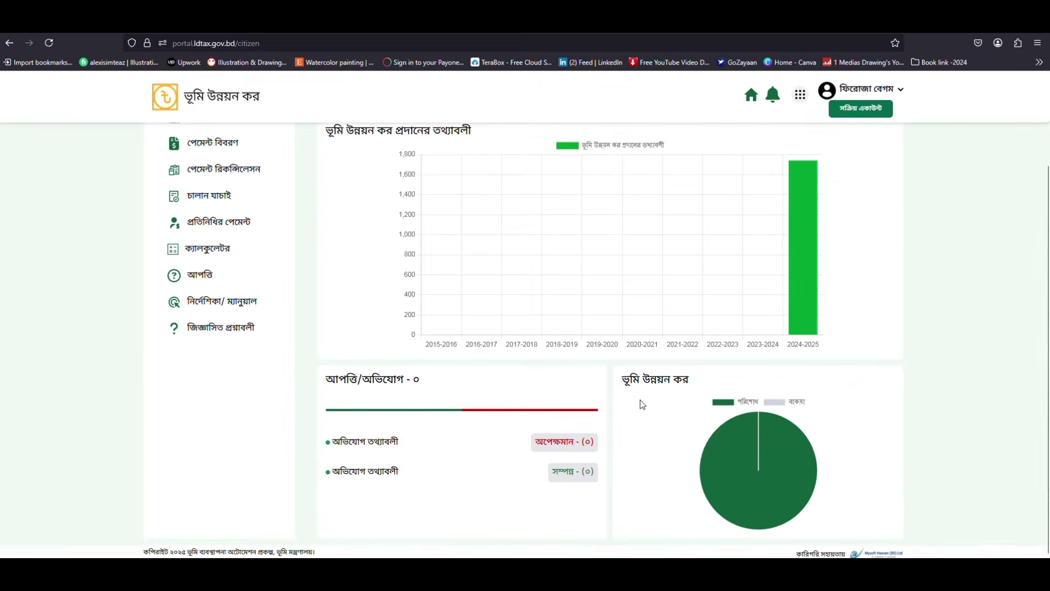
scroll(640, 403, up, 3)
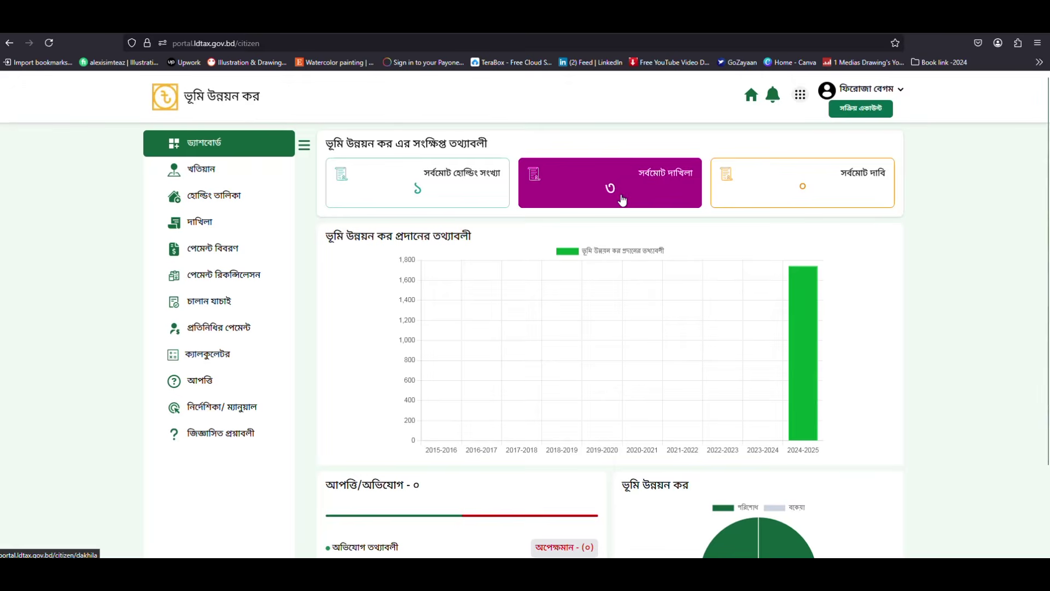
scroll(673, 351, down, 3)
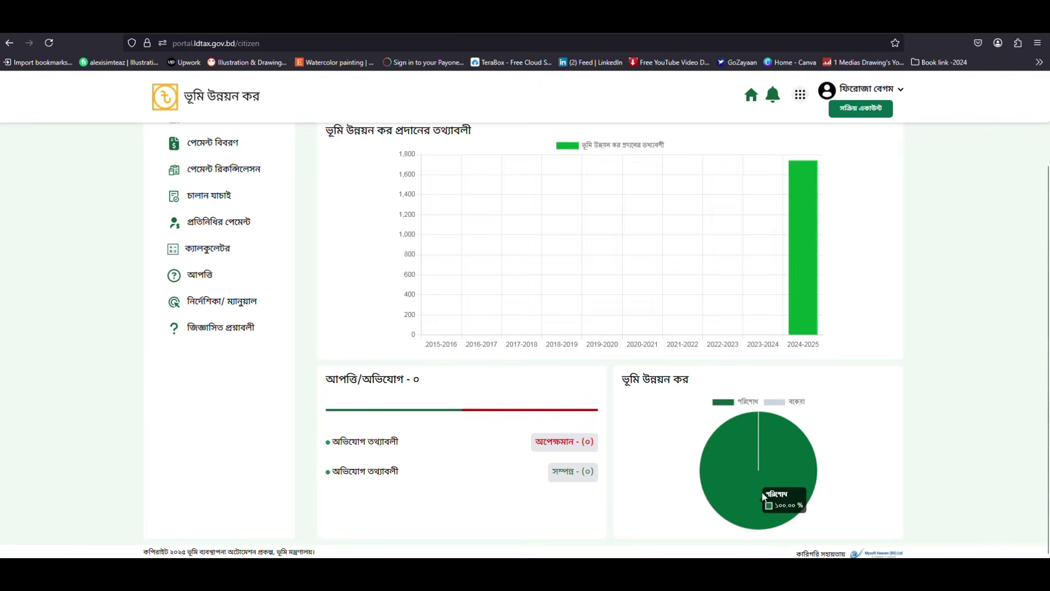
scroll(500, 370, up, 2)
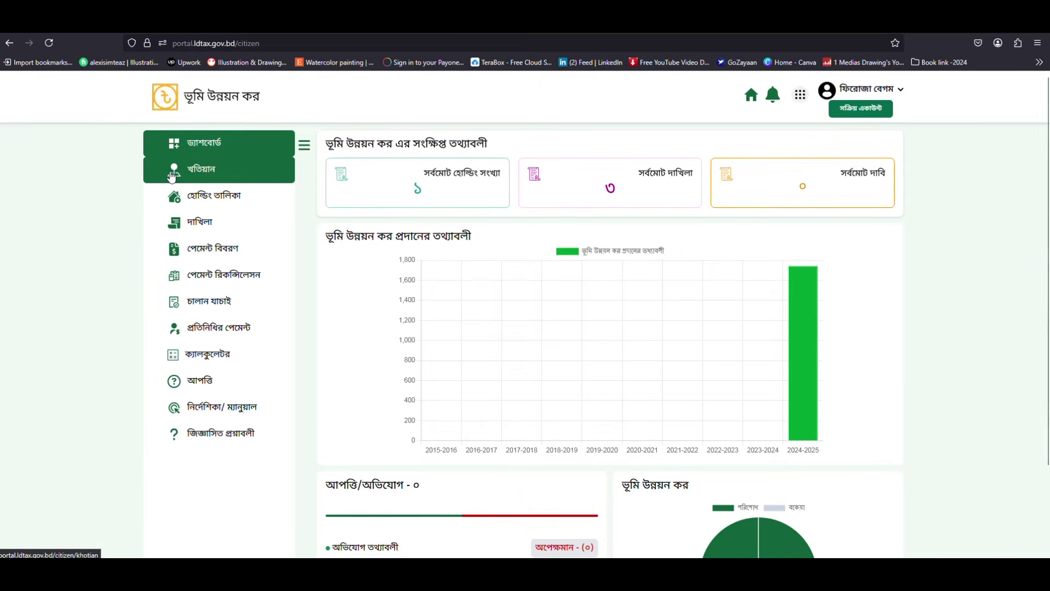
Step: From the খতিয়ান list, start a new khotian information submission
click(171, 175)
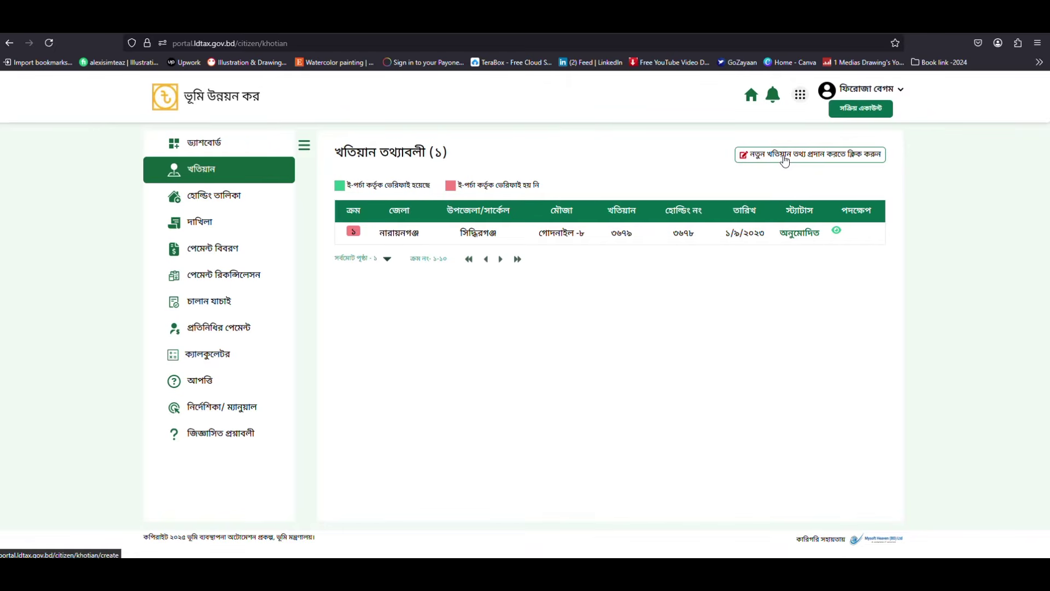
click(785, 160)
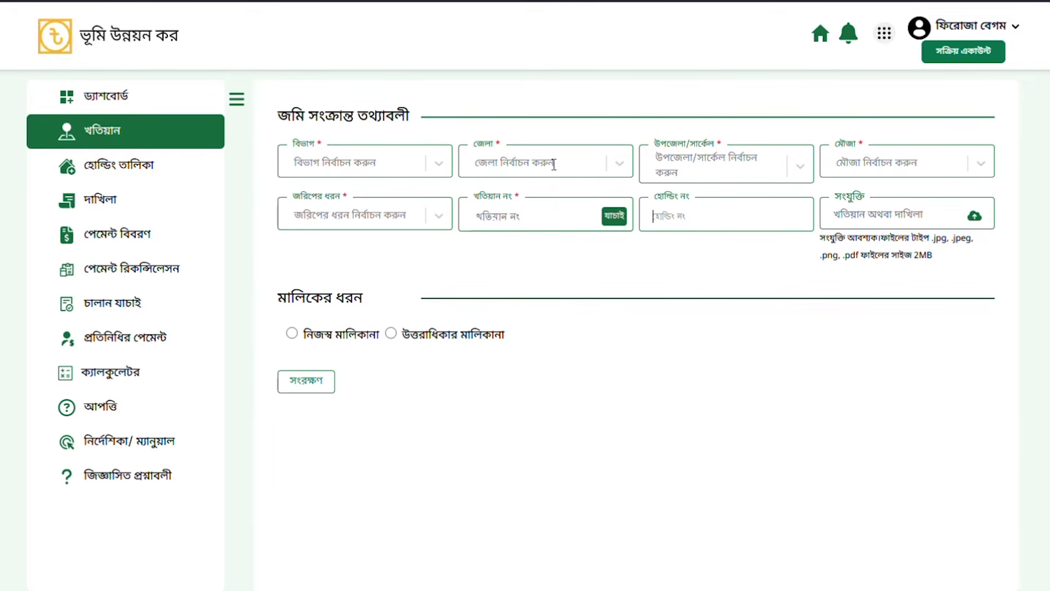
Step: Set the land location to ঢাকা, নারায়ণগঞ্জ, সিদ্ধিরগঞ্জ, mouza গোদনাইল-৮
click(437, 169)
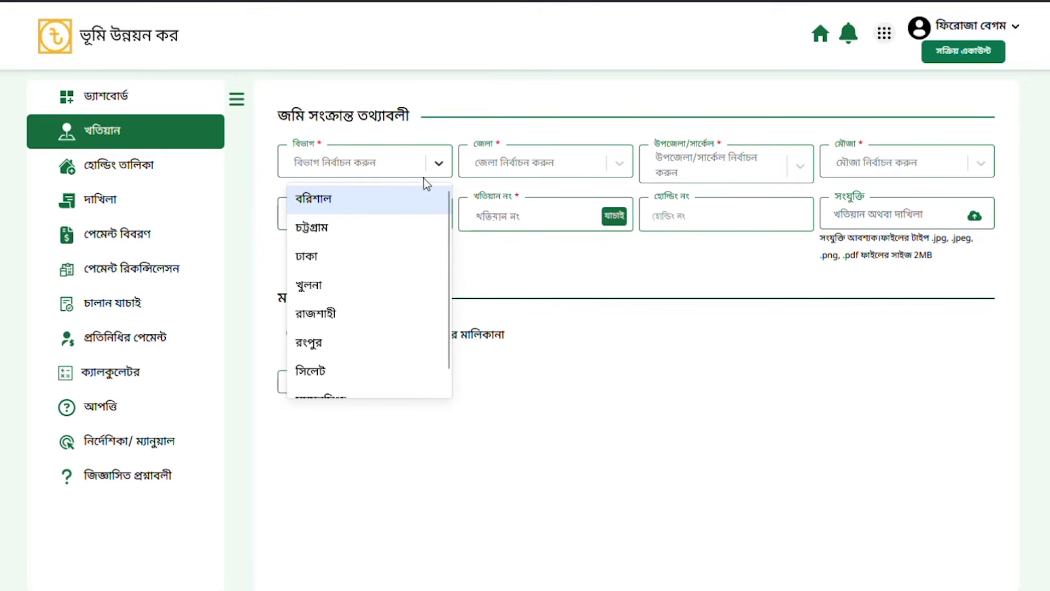
click(366, 264)
click(515, 163)
scroll(533, 268, down, 3)
click(533, 268)
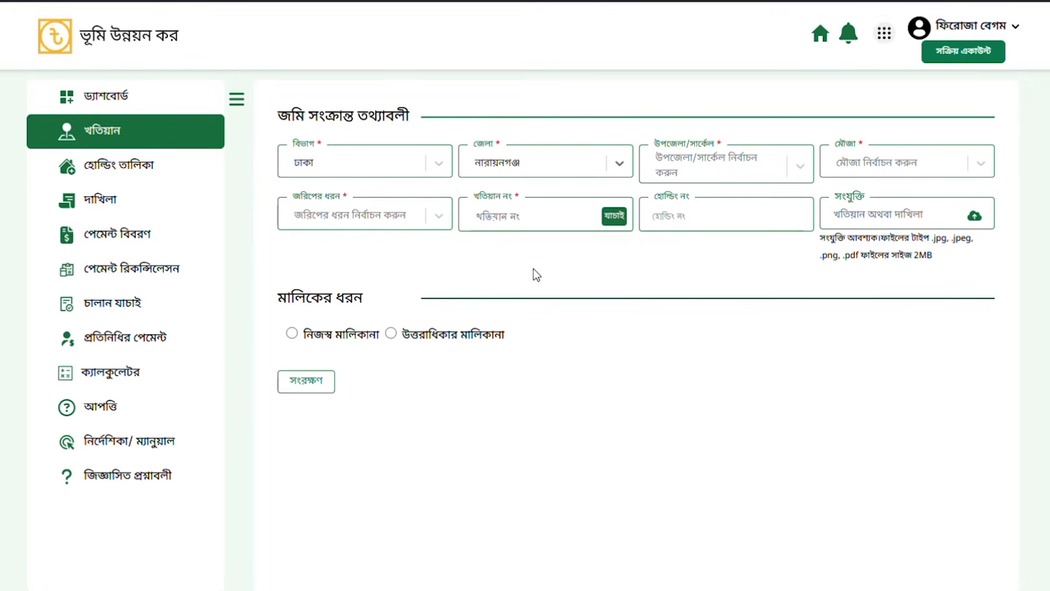
click(707, 168)
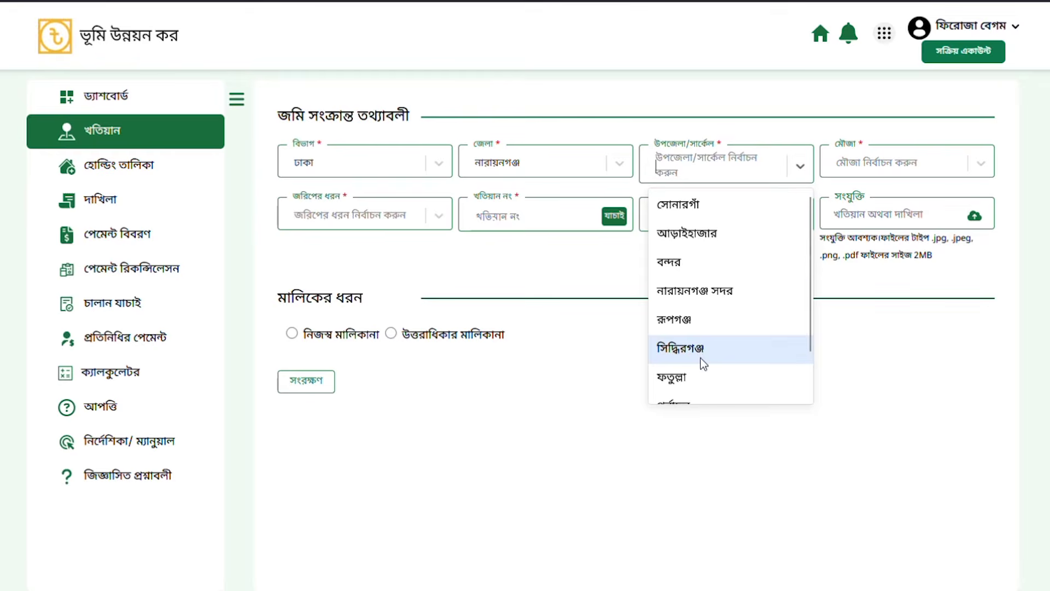
scroll(706, 328, down, 1)
click(707, 306)
click(869, 163)
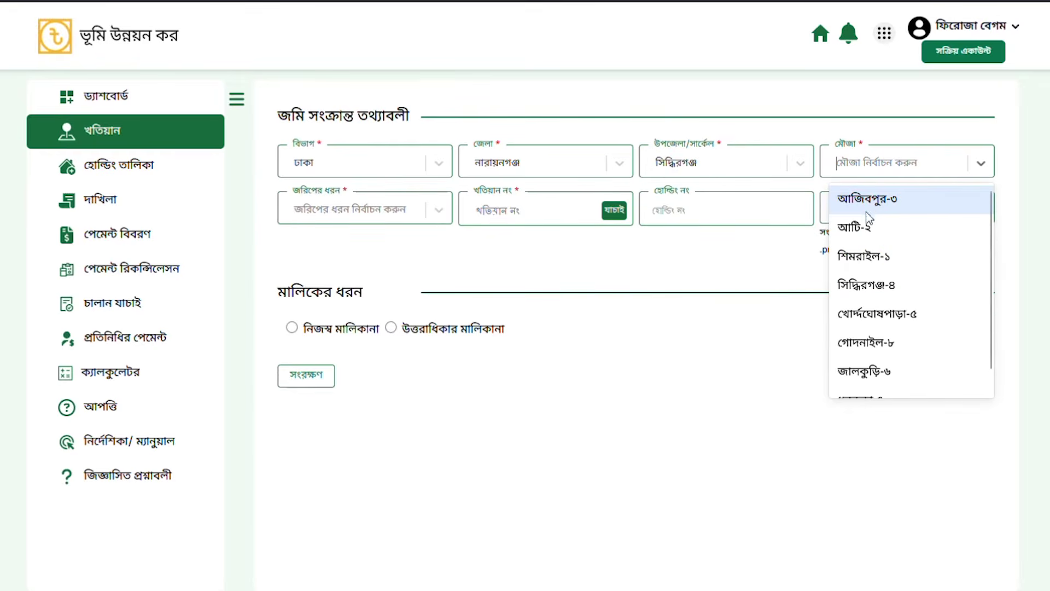
scroll(909, 332, down, 1)
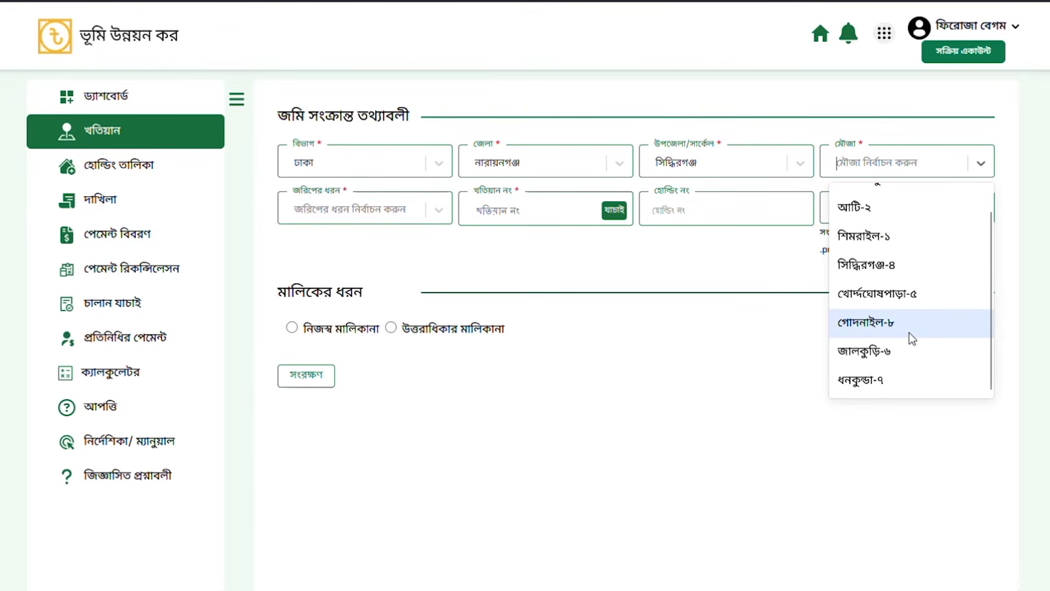
click(911, 339)
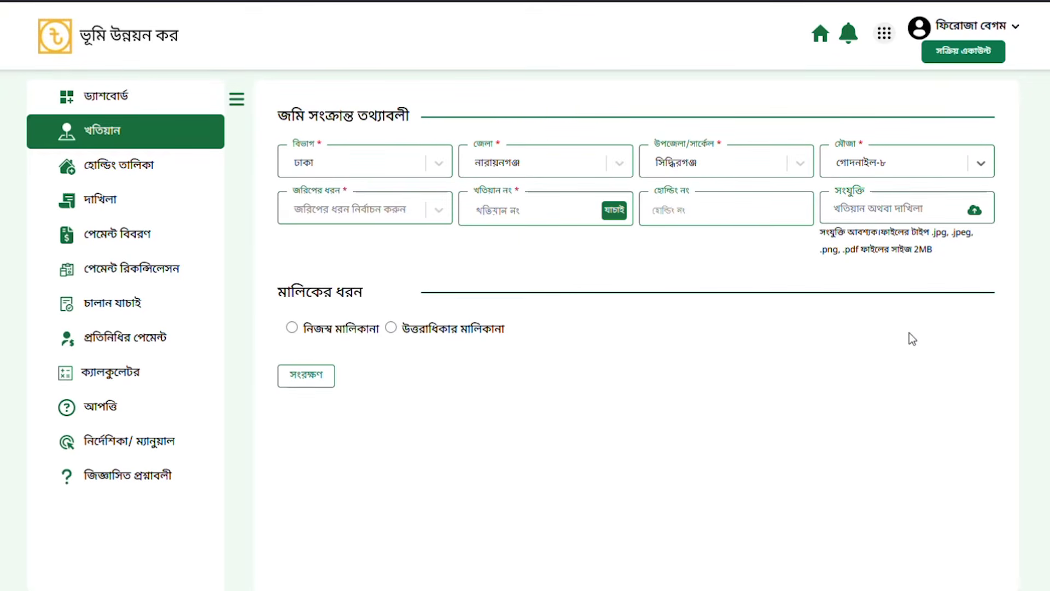
Step: Choose আর এস as the survey type
mouse_move(542, 590)
click(358, 208)
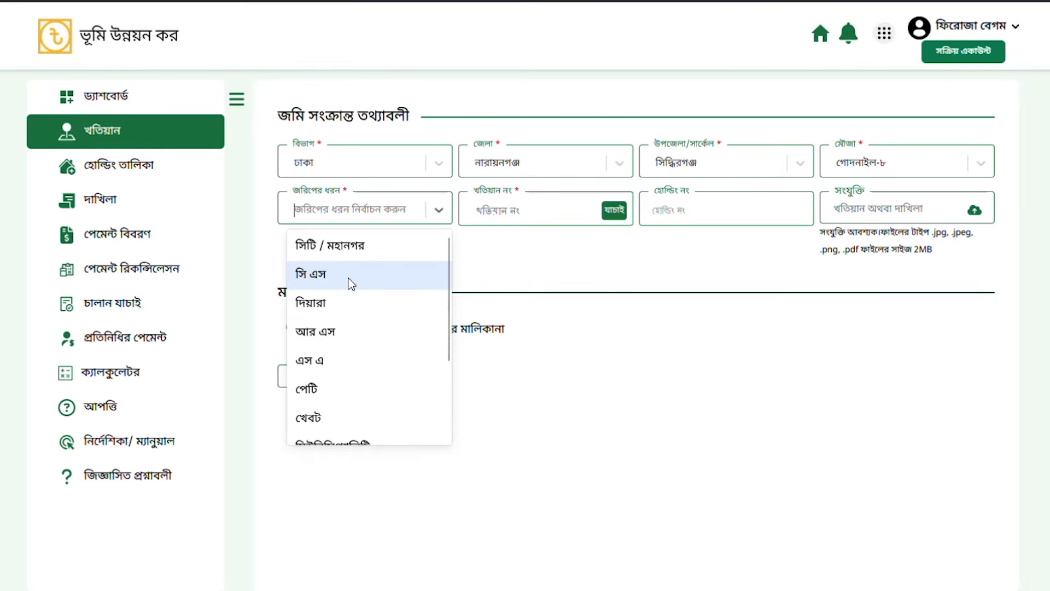
scroll(350, 284, down, 2)
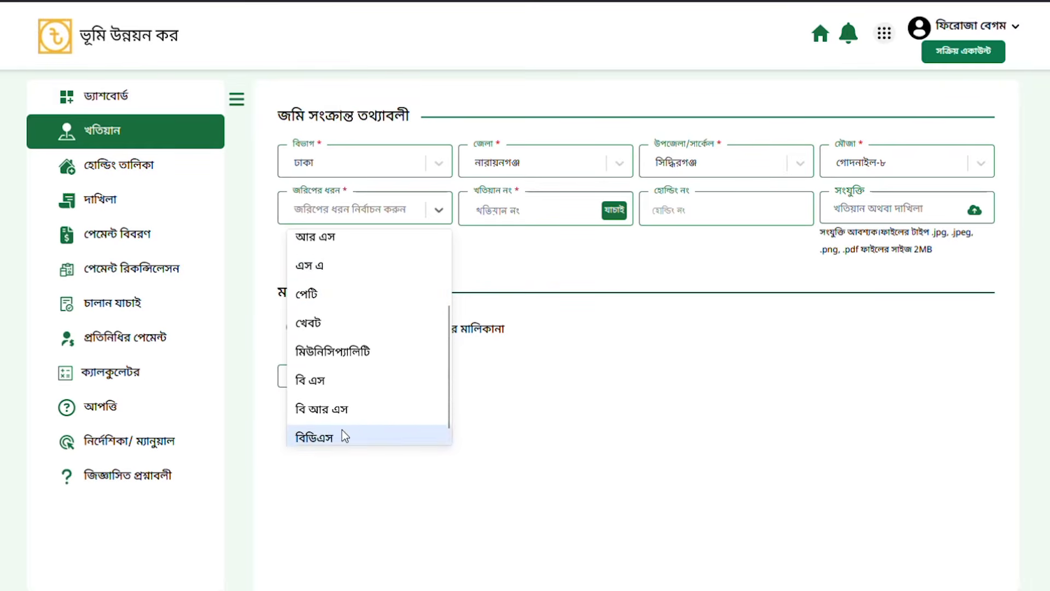
scroll(343, 380, up, 2)
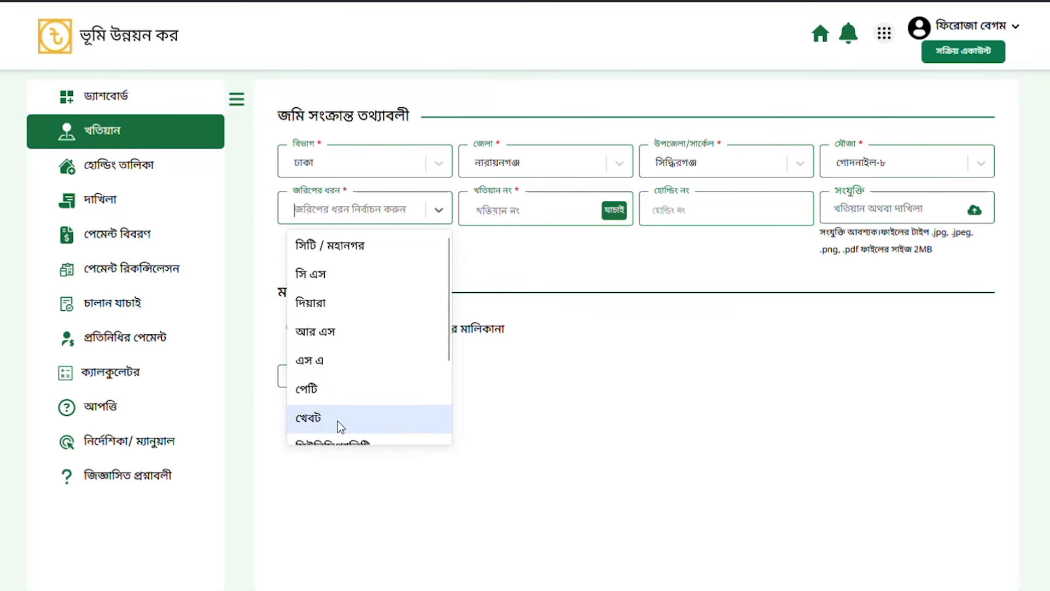
click(345, 334)
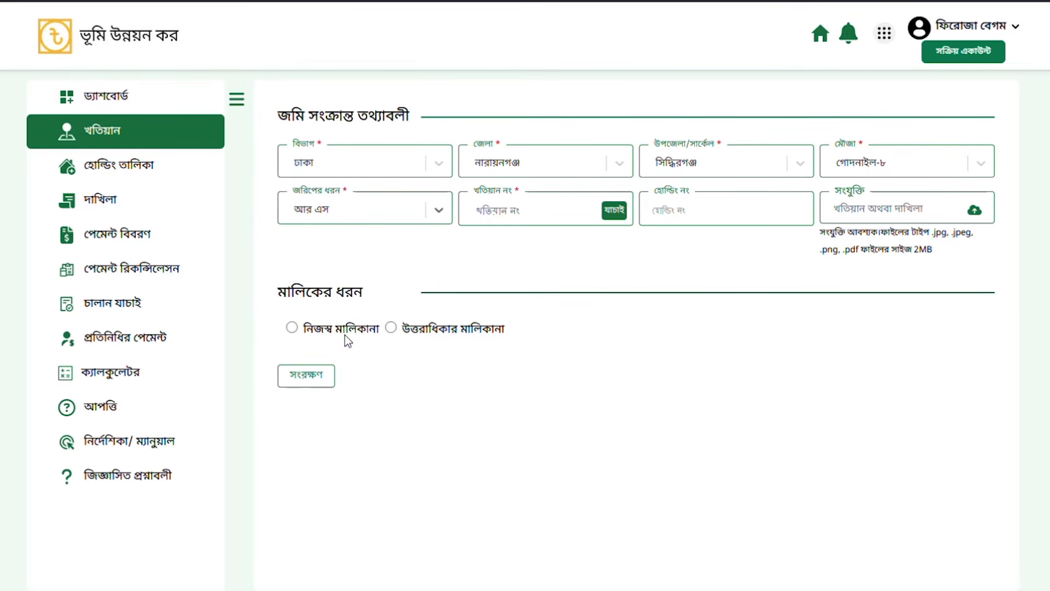
click(533, 215)
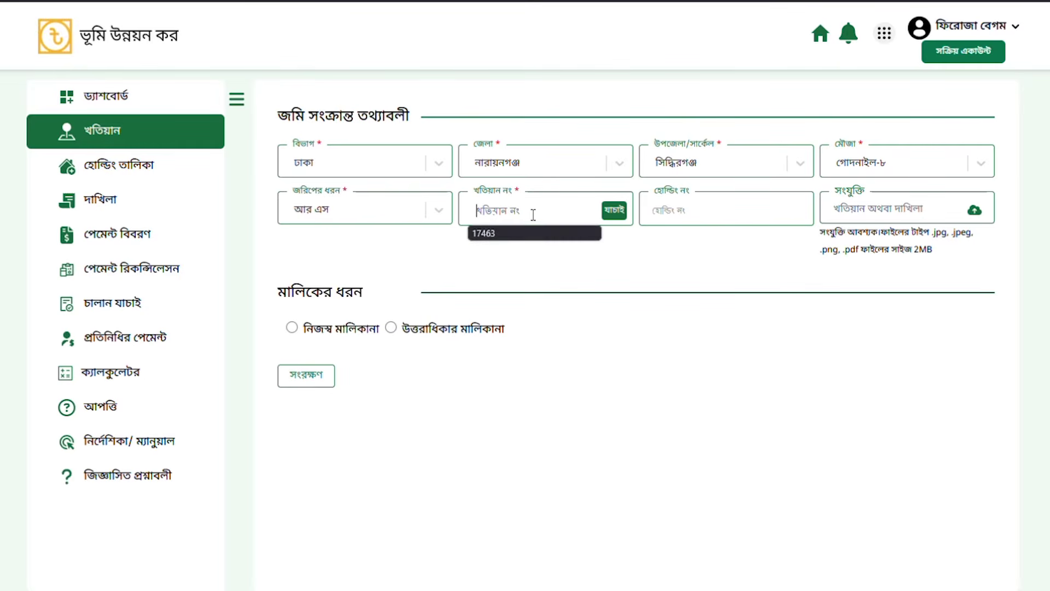
click(514, 235)
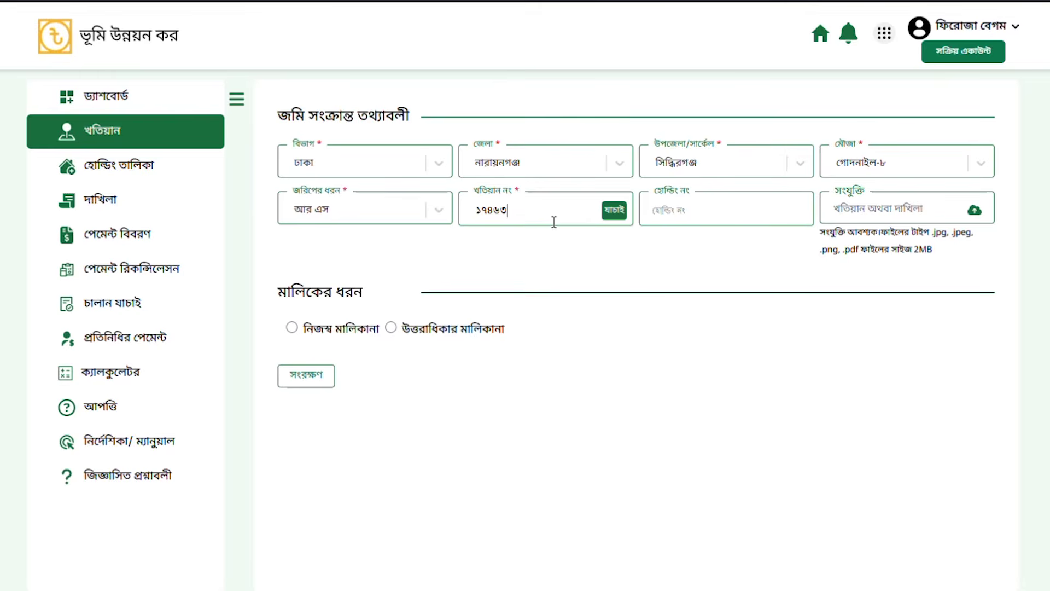
drag(539, 215, 466, 214)
right_click(486, 207)
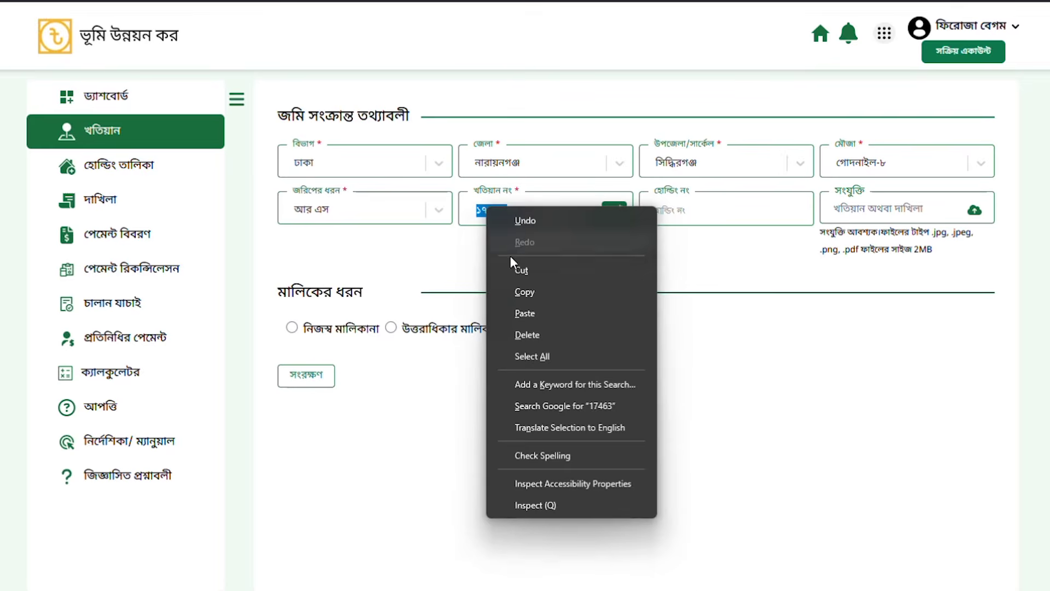
click(517, 292)
click(678, 211)
right_click(678, 210)
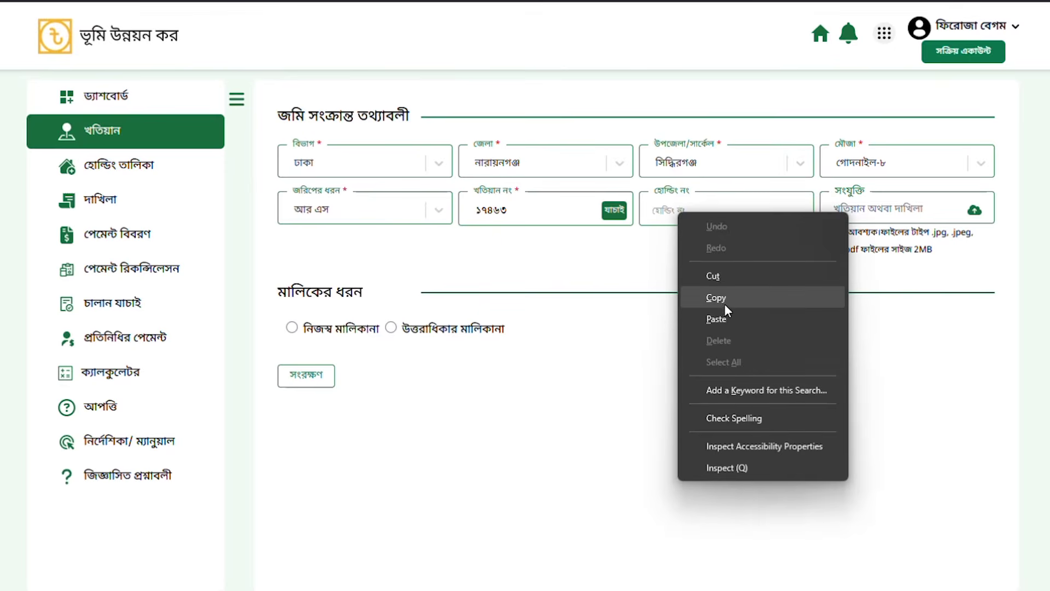
click(716, 319)
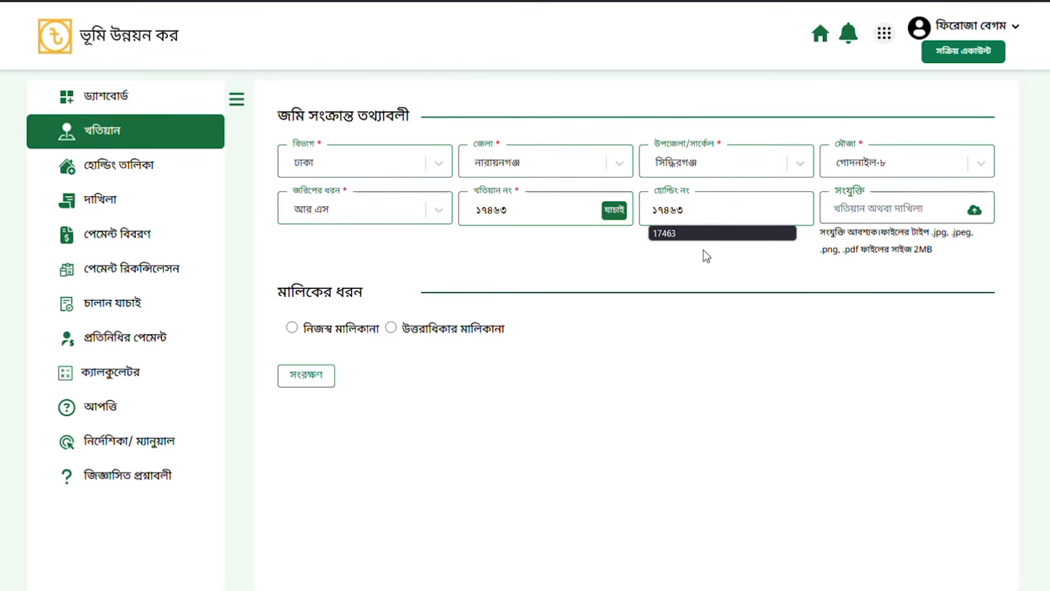
click(616, 216)
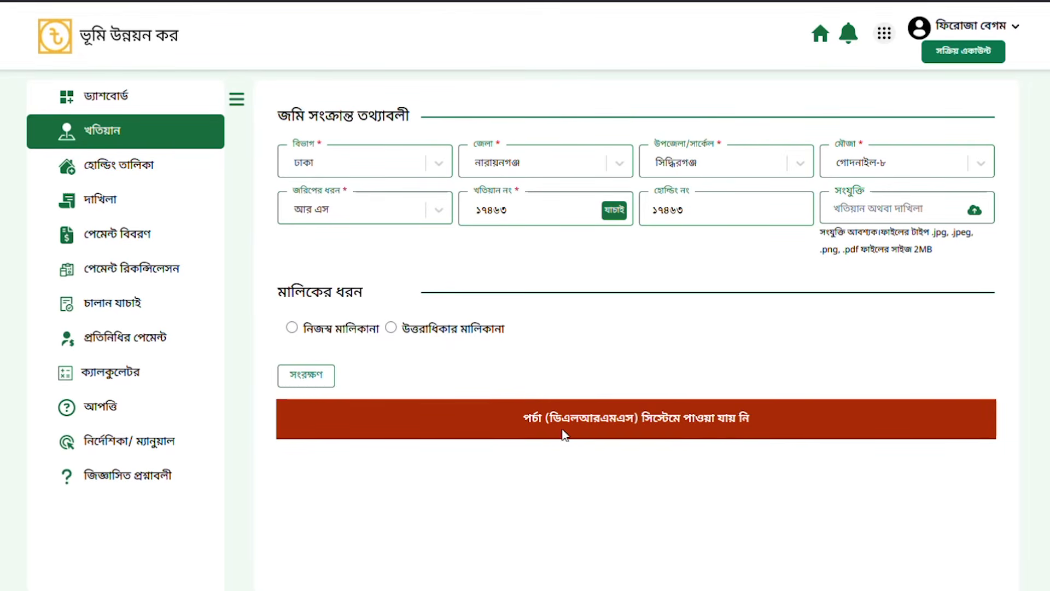
Step: Highlight the porcha-not-found error and the attachment instructions
drag(523, 418, 773, 422)
click(775, 375)
mouse_move(539, 590)
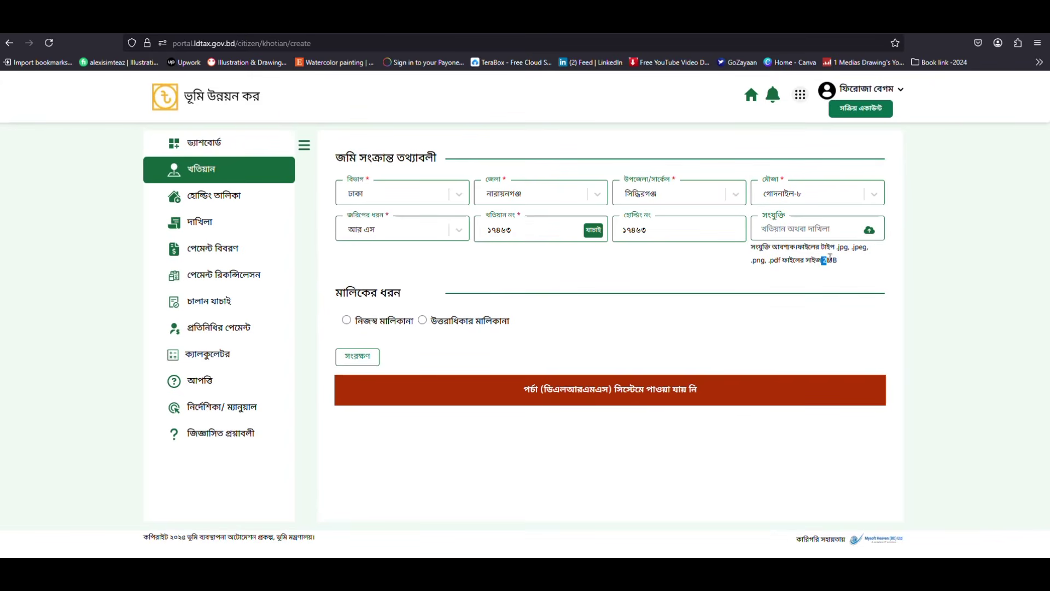
drag(749, 247, 853, 267)
click(853, 267)
Step: Attach the WhatsApp scan, set ownership to নিজস্ব মালিকানা, and return to the khatian list
click(870, 232)
click(203, 164)
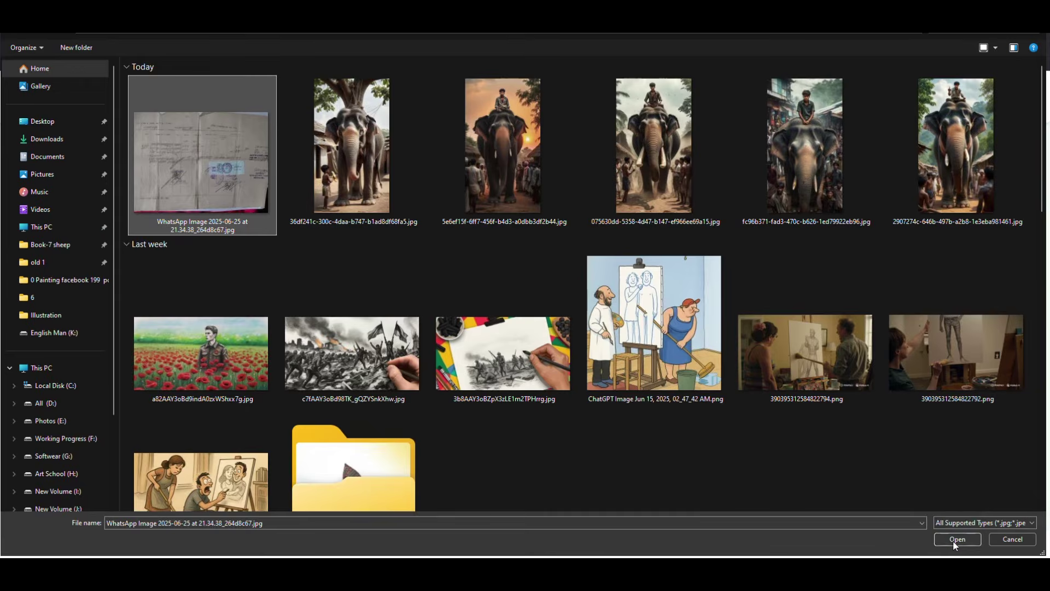
click(953, 544)
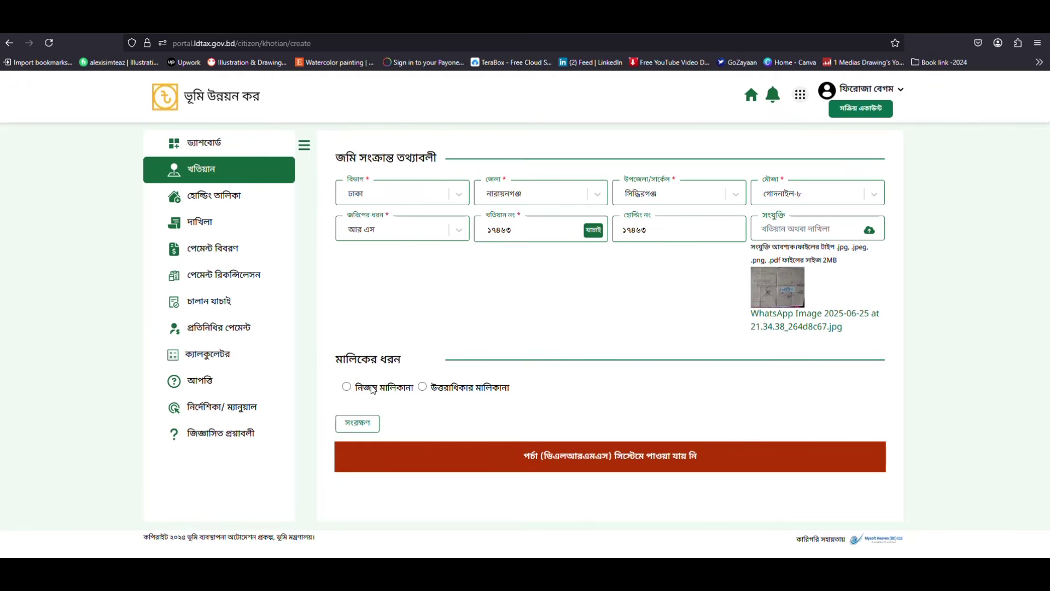
click(353, 391)
click(196, 180)
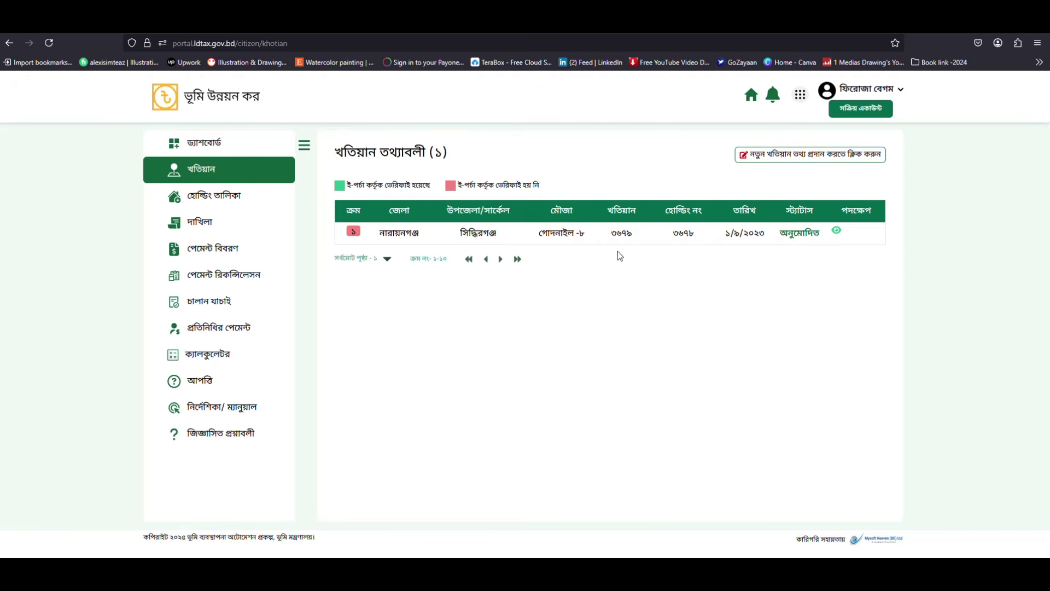
drag(382, 235, 822, 234)
click(831, 282)
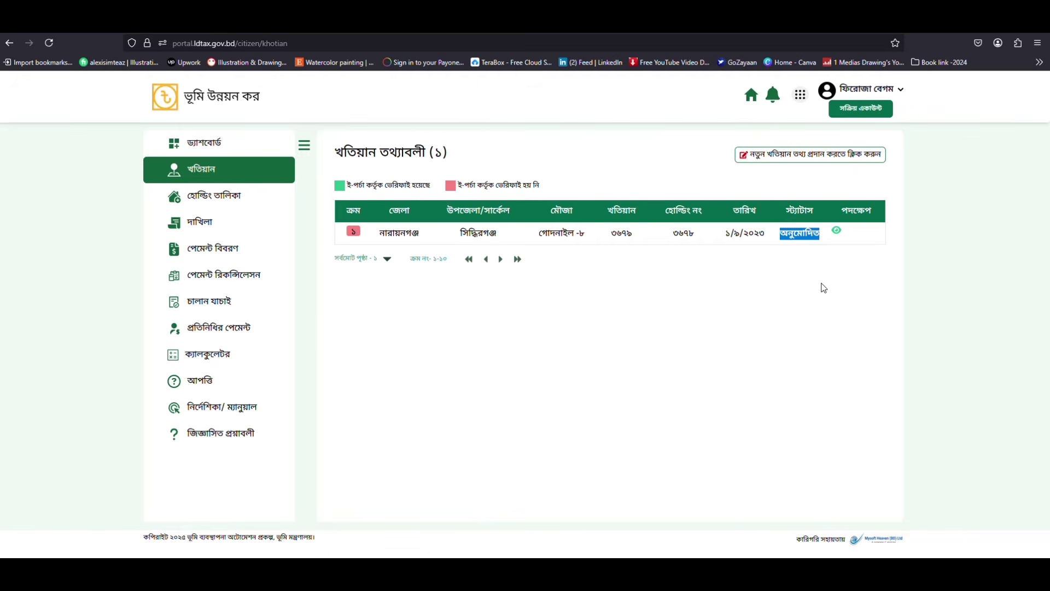
drag(820, 234, 779, 236)
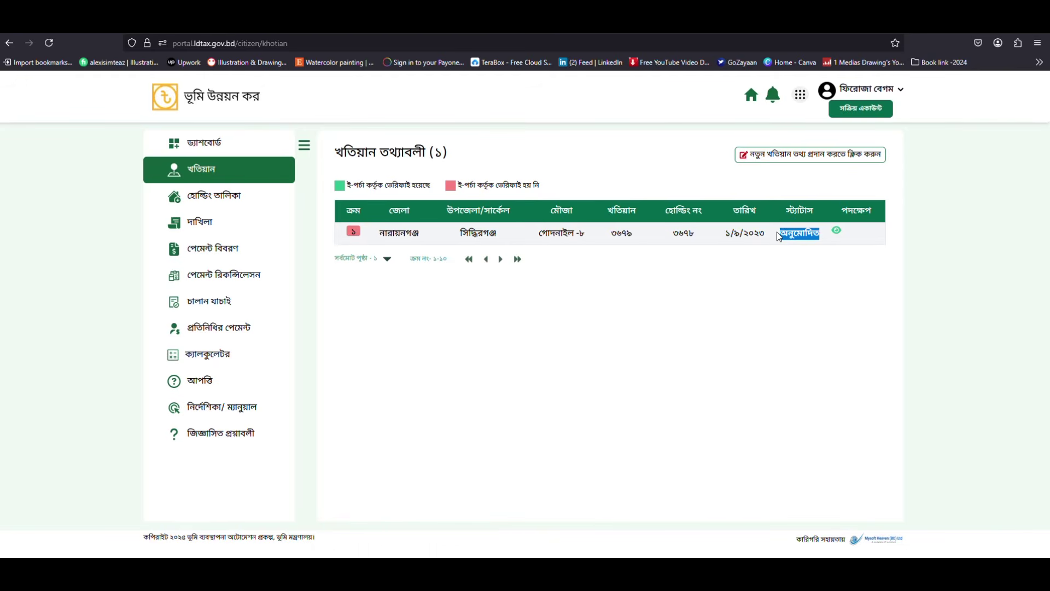
drag(780, 236, 820, 236)
click(780, 236)
click(780, 259)
click(822, 253)
drag(820, 234, 783, 235)
click(781, 281)
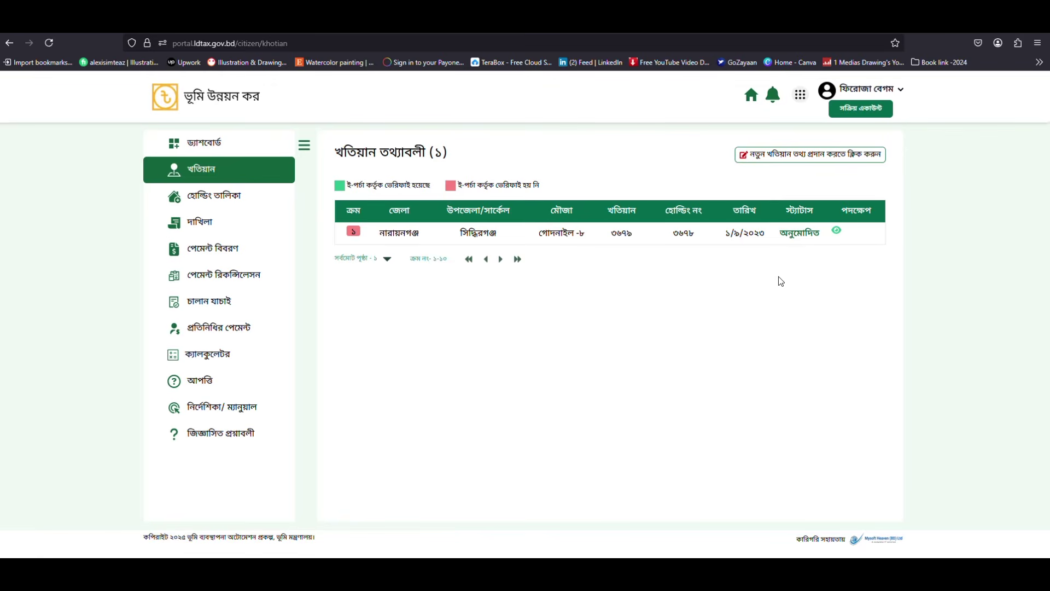
drag(780, 233, 820, 229)
click(828, 261)
click(207, 201)
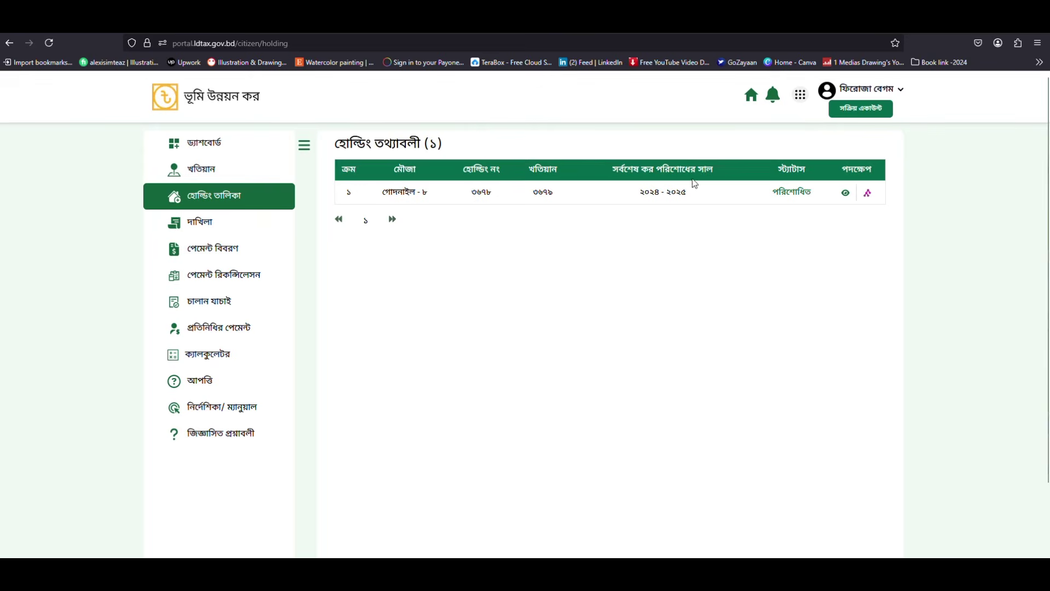
drag(403, 189, 567, 195)
click(567, 195)
drag(470, 193, 509, 178)
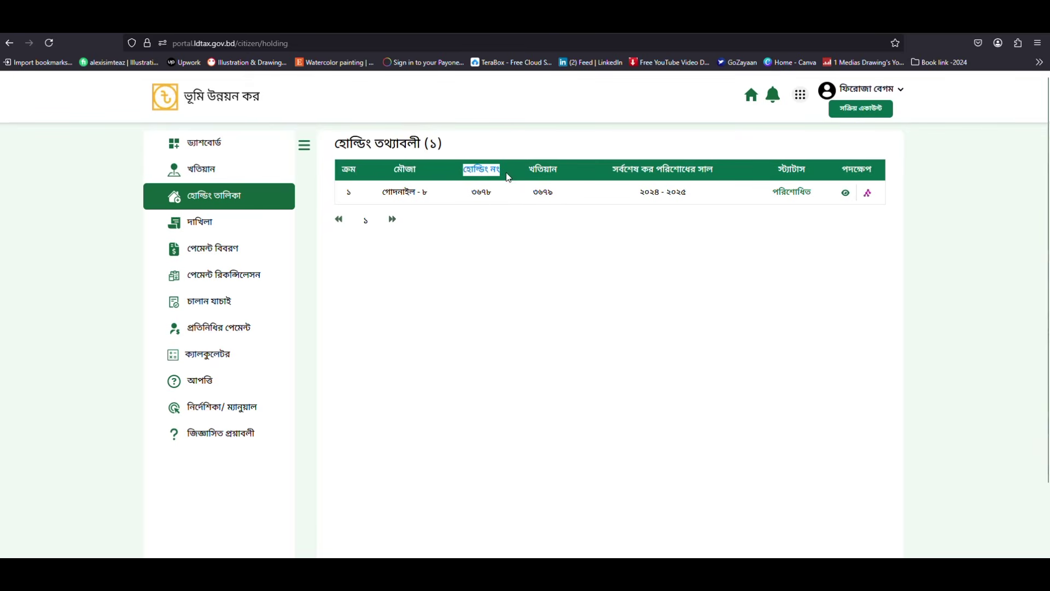
click(498, 208)
drag(532, 193, 556, 196)
click(569, 218)
Step: Highlight last paid year ২০২৪ - ২০২৫ and status পরিশোধিত, then open the holding's details
drag(617, 167, 722, 173)
drag(611, 171, 720, 173)
drag(632, 197, 692, 194)
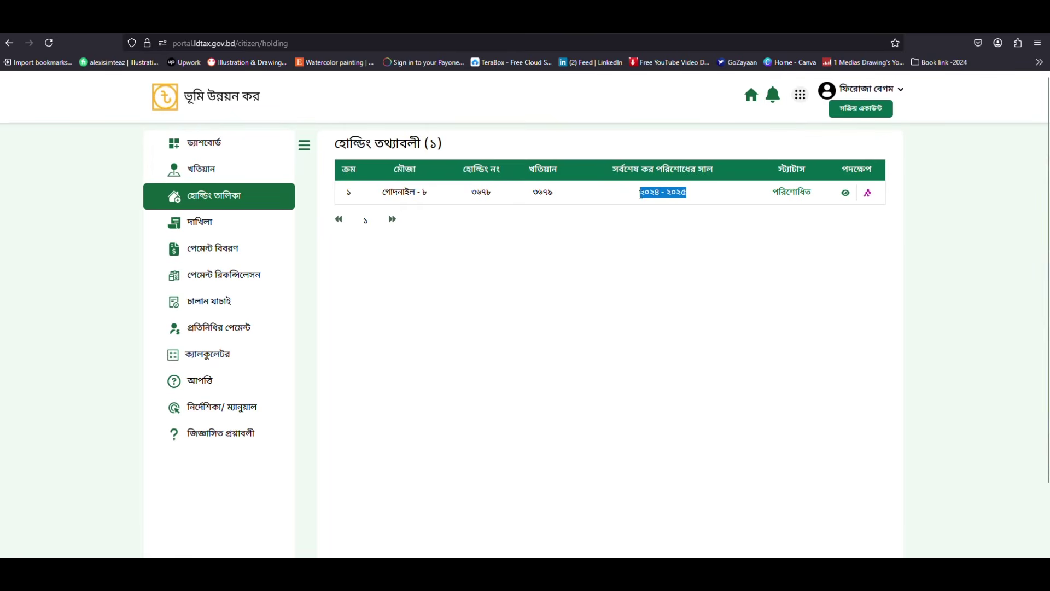
drag(616, 174, 725, 173)
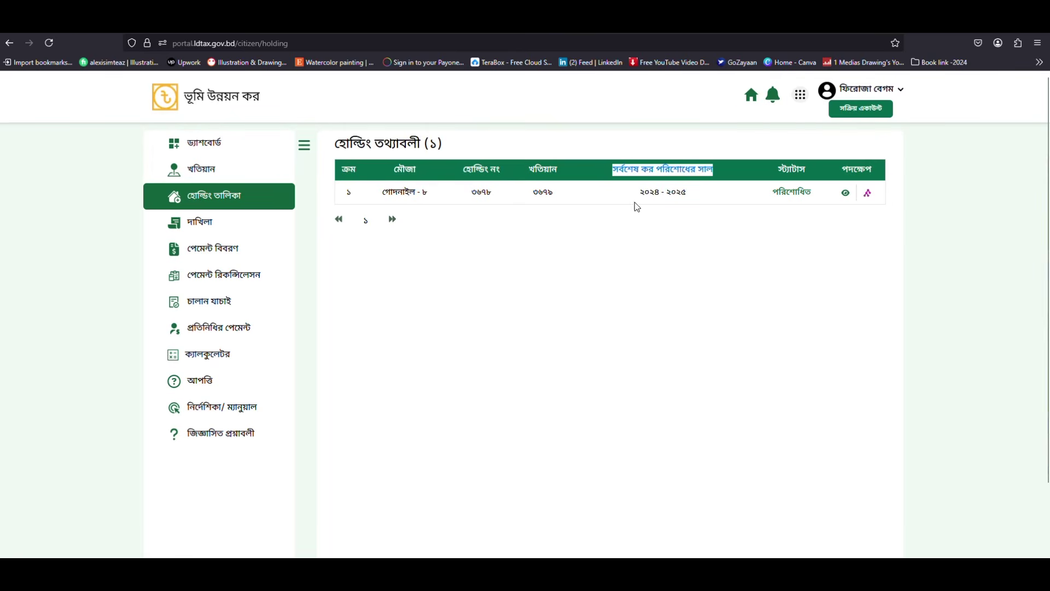
click(650, 198)
drag(639, 196, 699, 199)
drag(772, 193, 824, 194)
drag(778, 169, 817, 196)
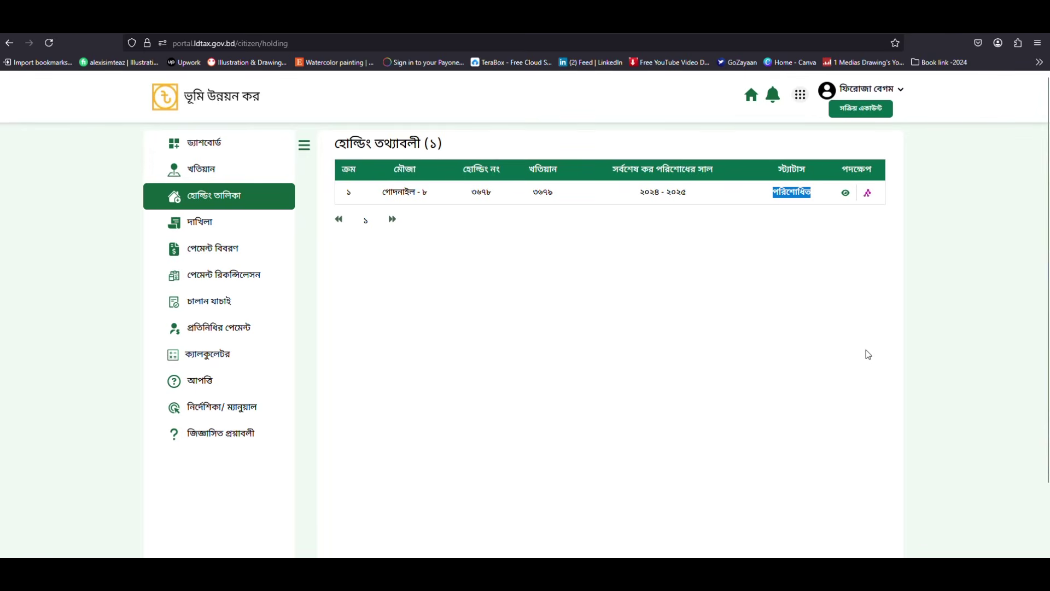
click(845, 269)
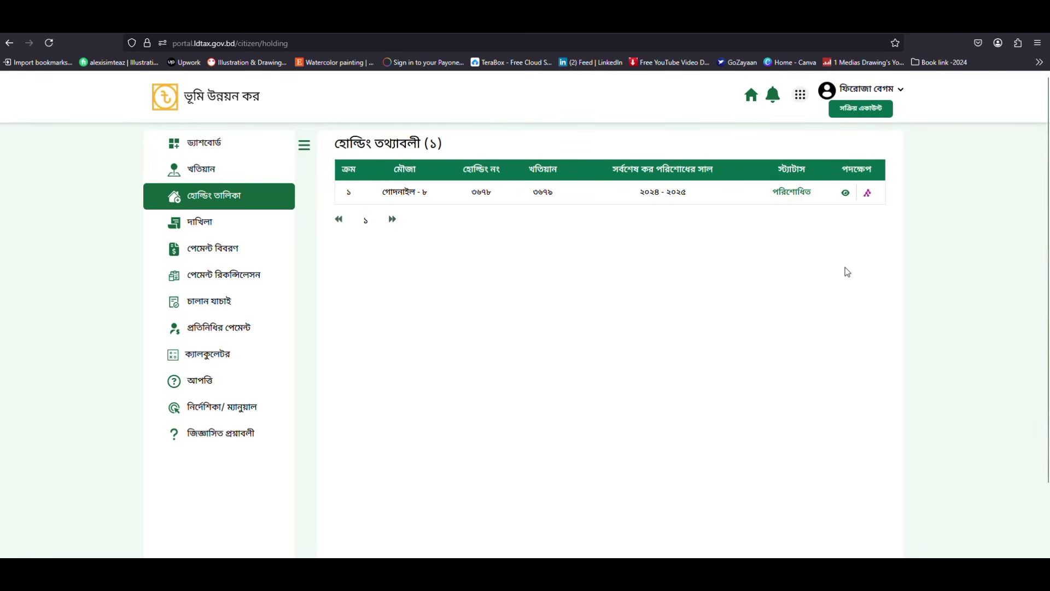
click(846, 195)
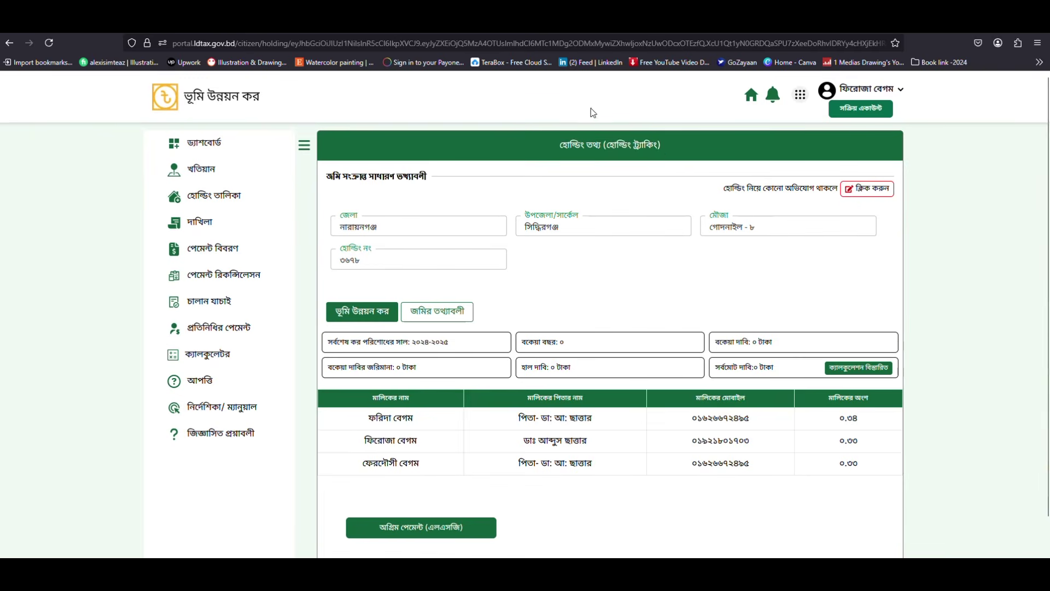
Step: Review holding ৩৬৭৮ details: last paid year 2024-2025, zero demand, three owners
drag(558, 144, 667, 147)
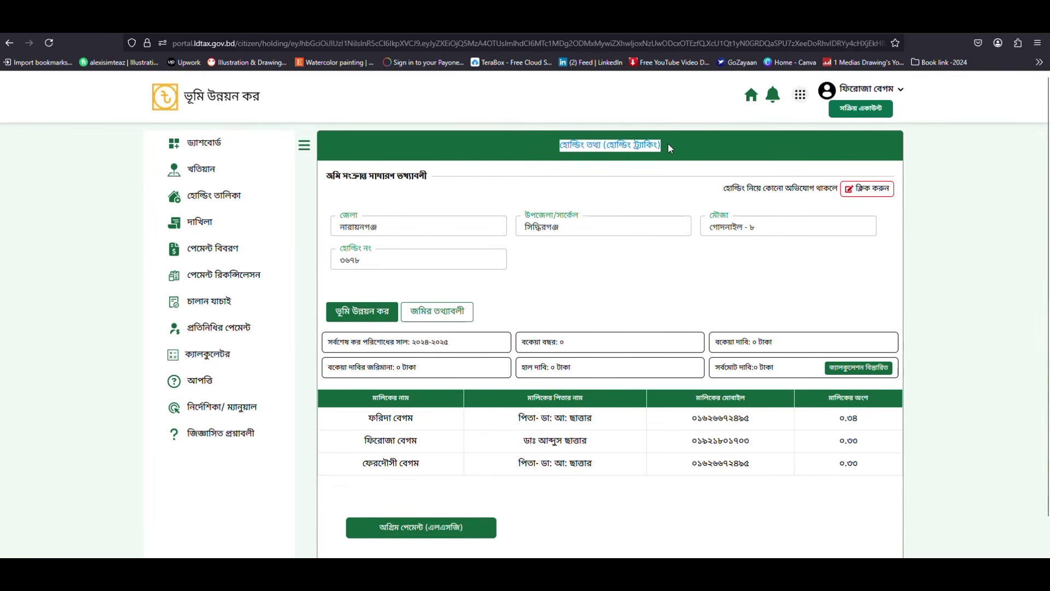
click(668, 144)
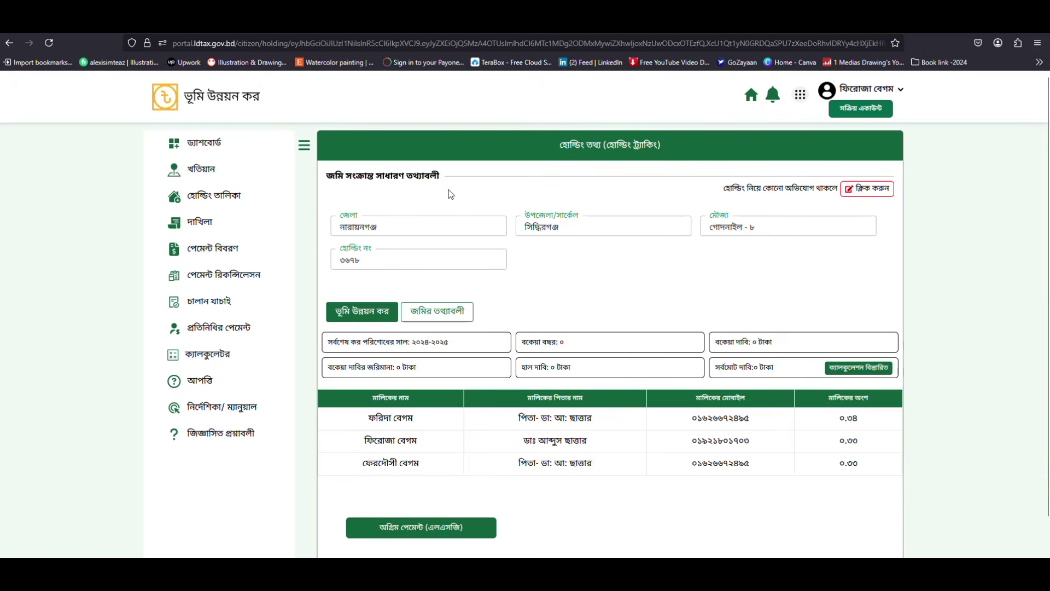
scroll(426, 209, down, 1)
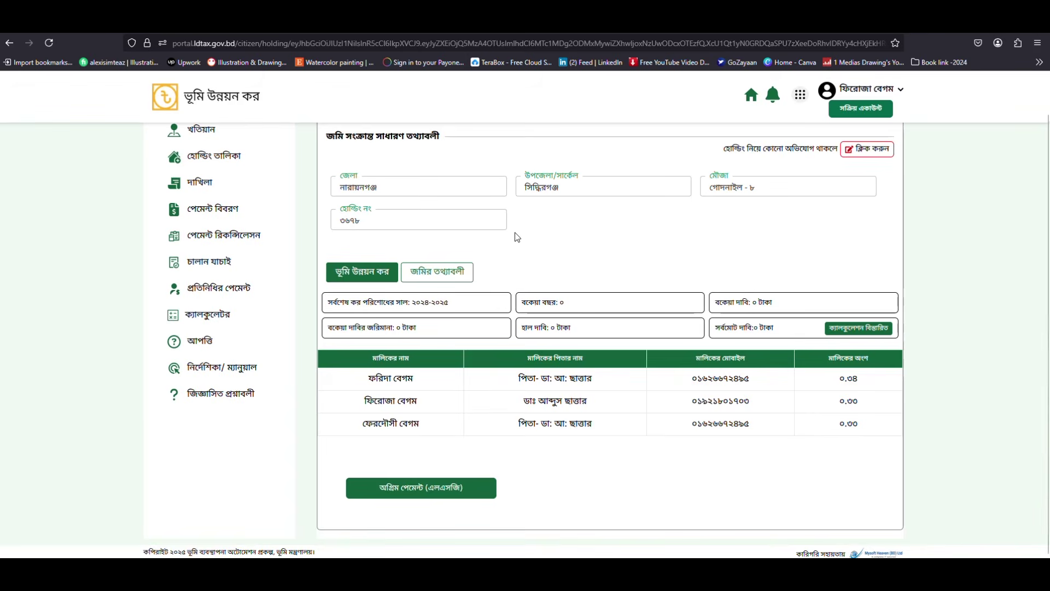
scroll(514, 233, up, 1)
scroll(515, 232, down, 1)
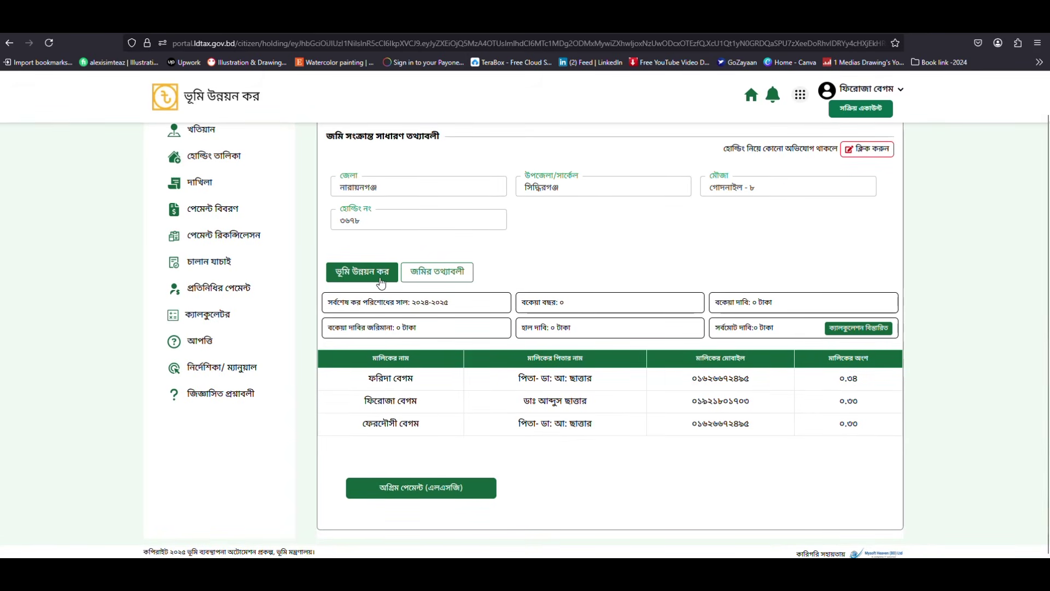
click(435, 283)
scroll(602, 323, down, 1)
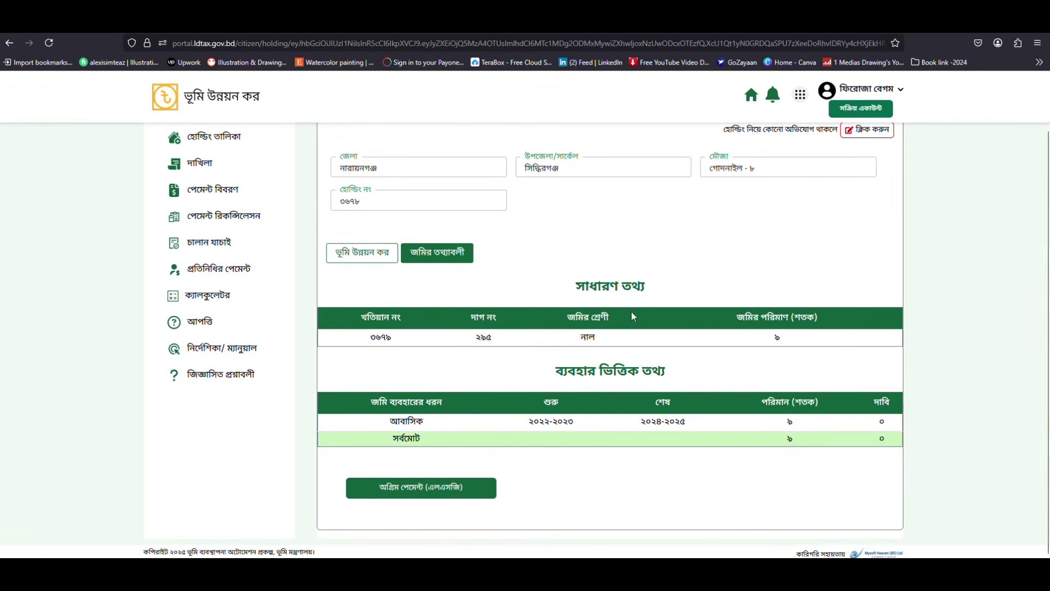
drag(572, 288, 655, 291)
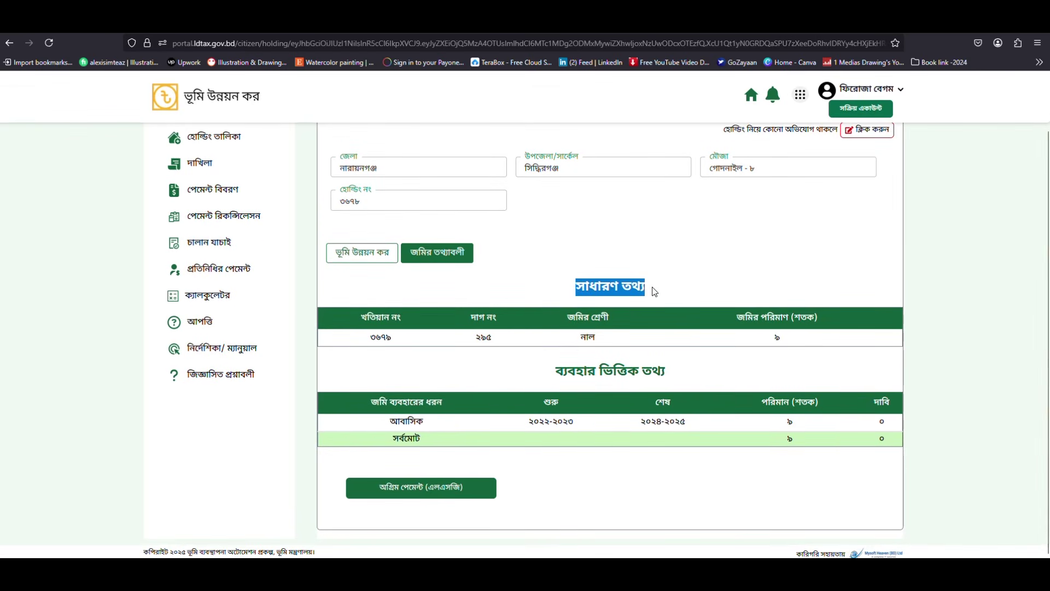
drag(545, 370, 661, 360)
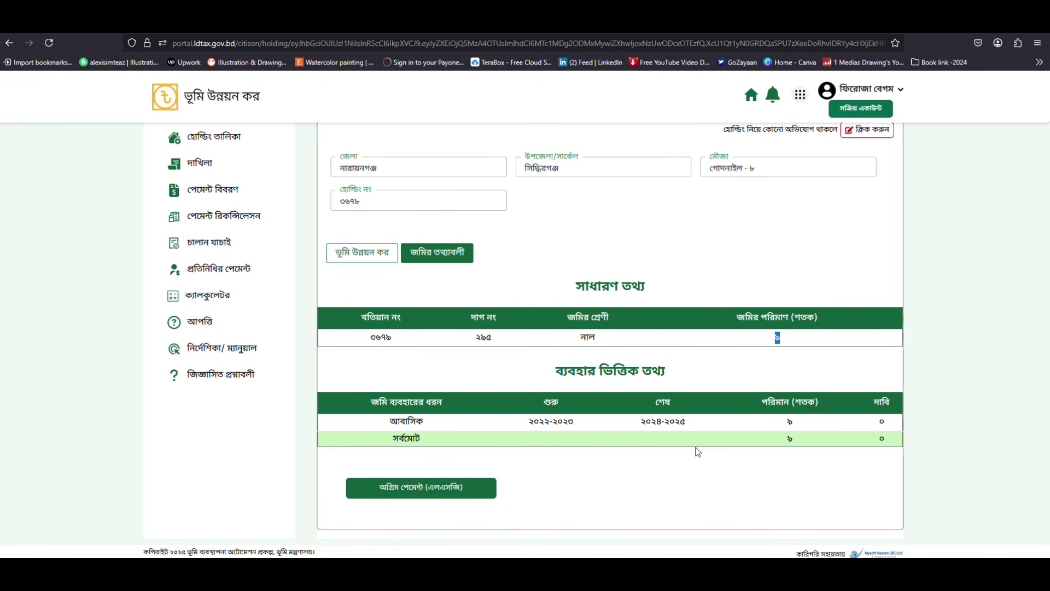
drag(528, 421, 697, 422)
click(697, 421)
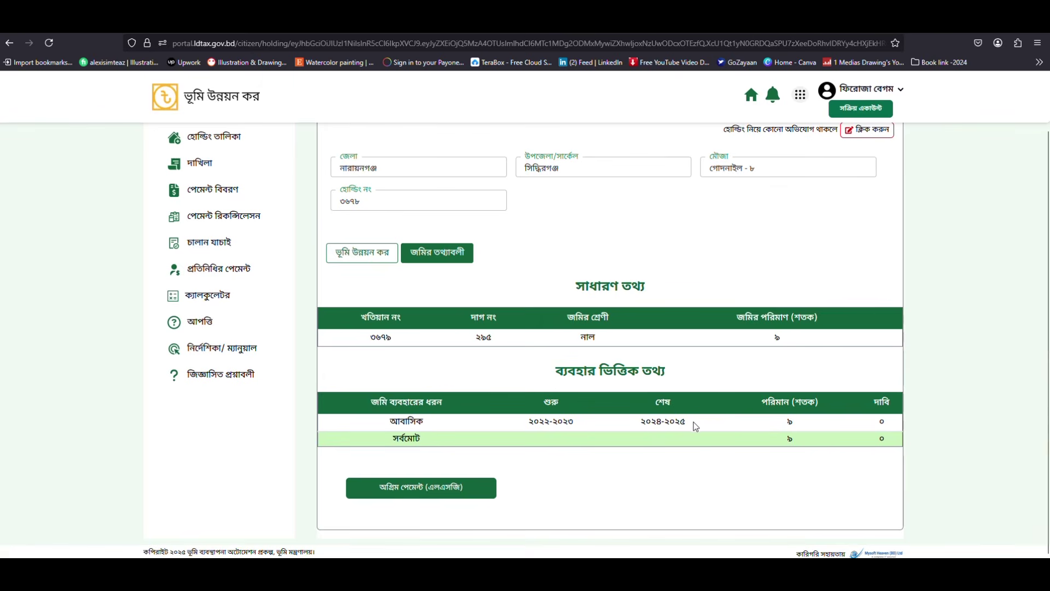
scroll(567, 416, up, 2)
click(340, 320)
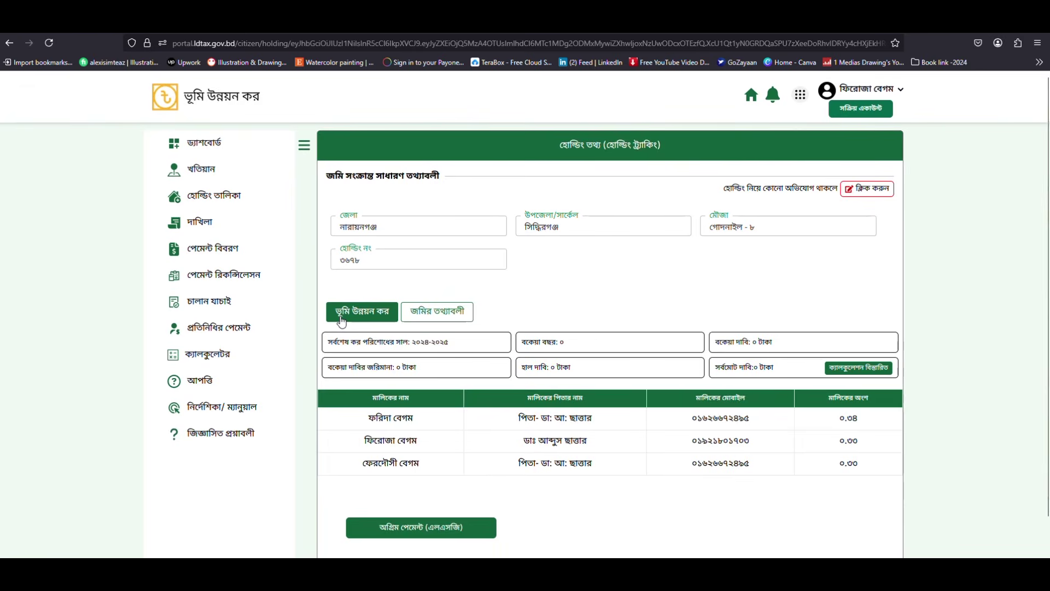
scroll(534, 322, down, 1)
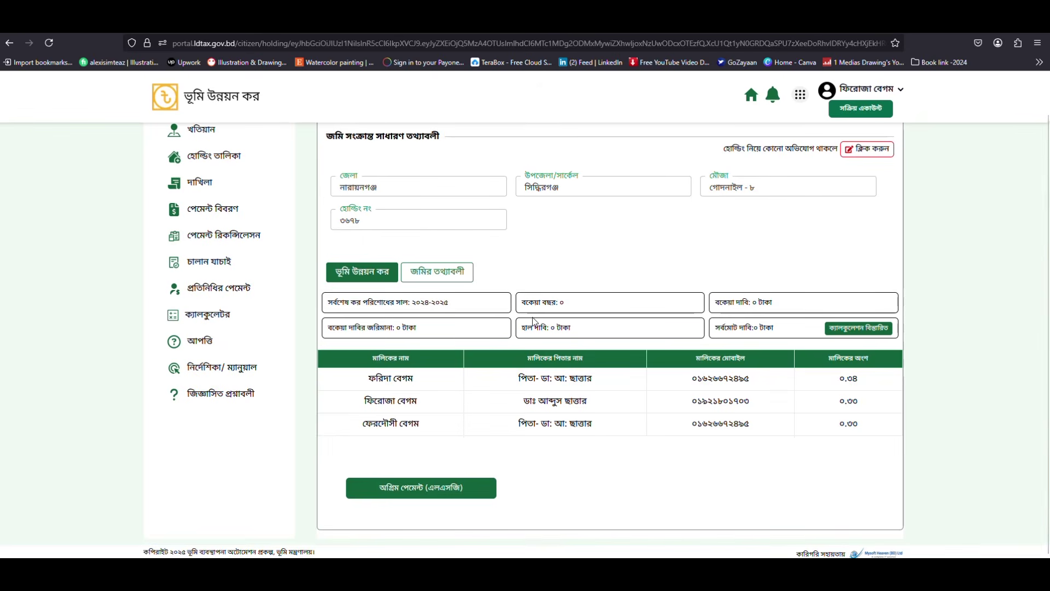
drag(320, 303, 457, 302)
click(457, 302)
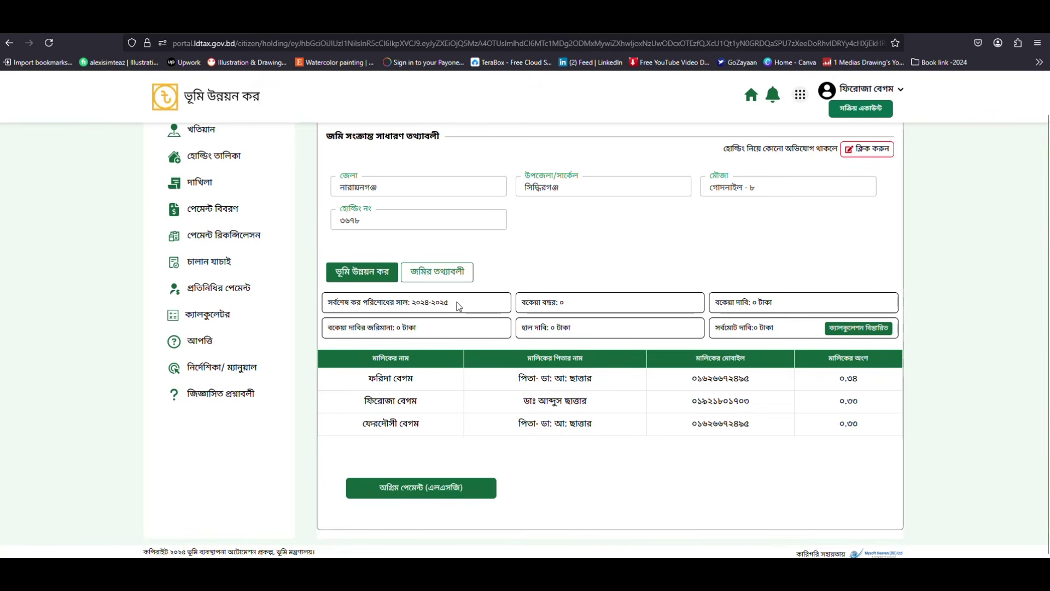
drag(410, 303, 453, 308)
click(453, 308)
drag(454, 304, 413, 302)
drag(584, 305, 561, 303)
drag(773, 302, 747, 302)
drag(418, 328, 398, 333)
drag(774, 329, 740, 328)
click(619, 331)
drag(415, 301, 485, 305)
click(563, 305)
double_click(754, 302)
double_click(399, 329)
drag(766, 330, 756, 330)
click(784, 334)
Step: Choose a one-year advance of 540 taka and submit it for e-payment
click(411, 498)
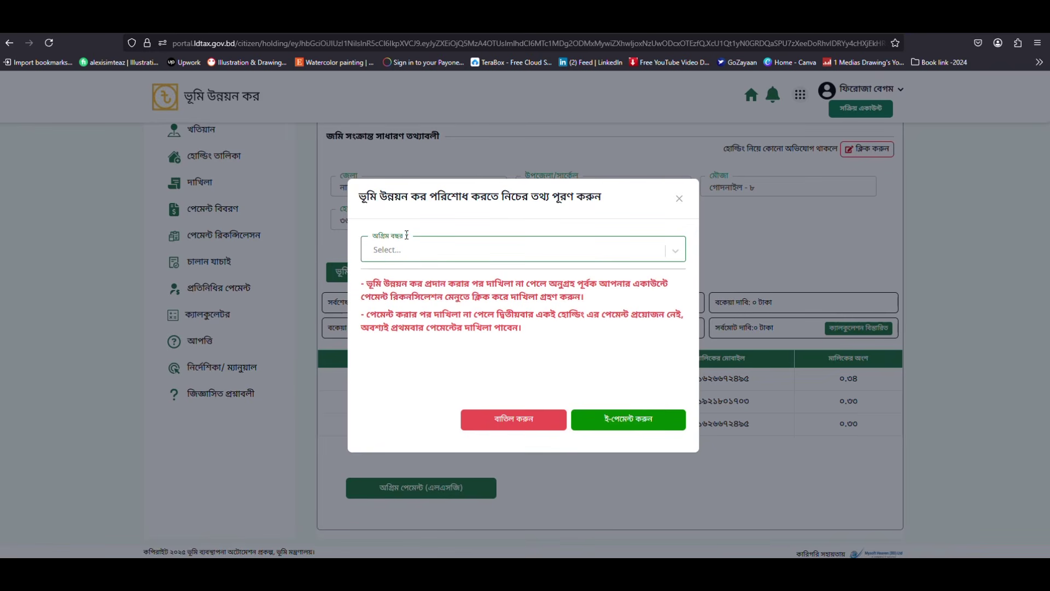
click(670, 255)
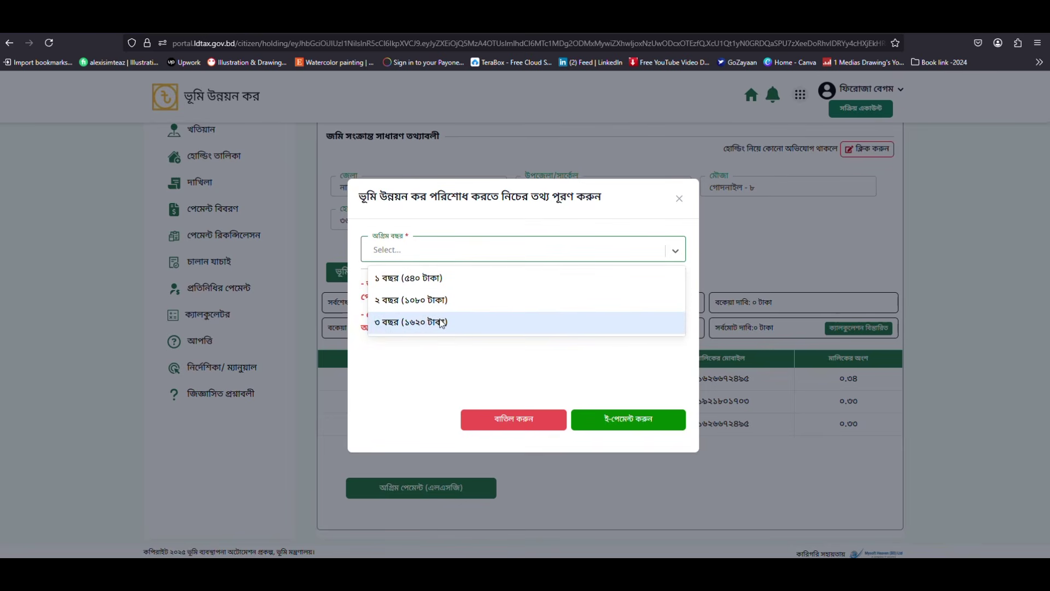
click(413, 324)
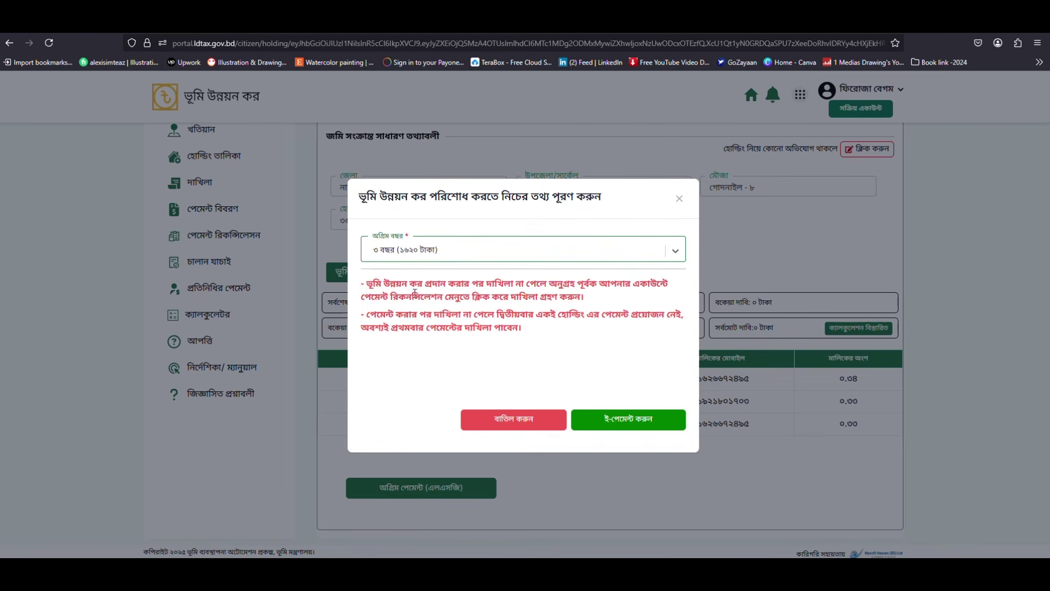
click(676, 254)
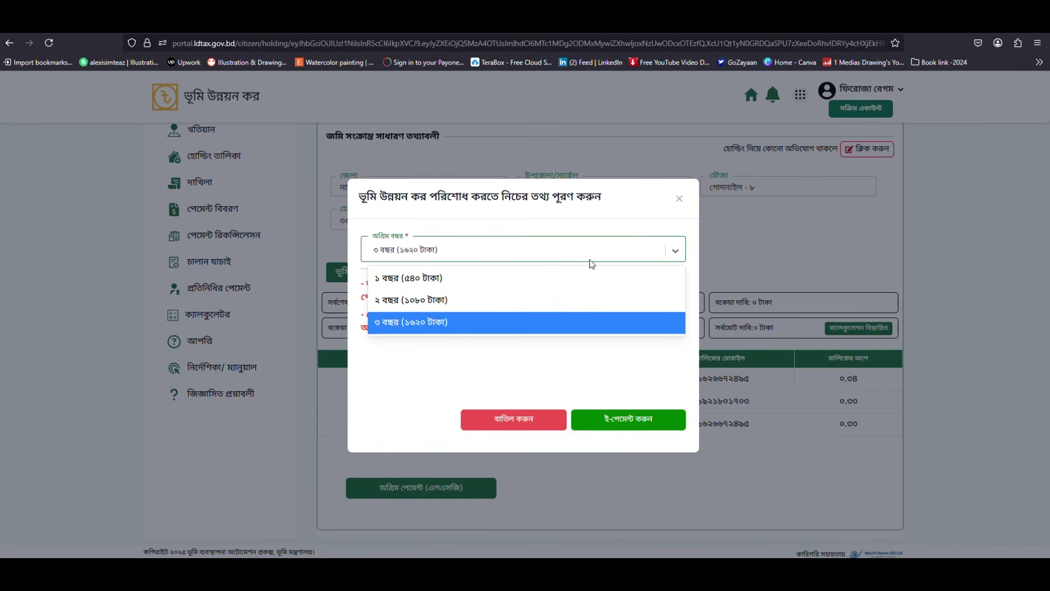
click(416, 283)
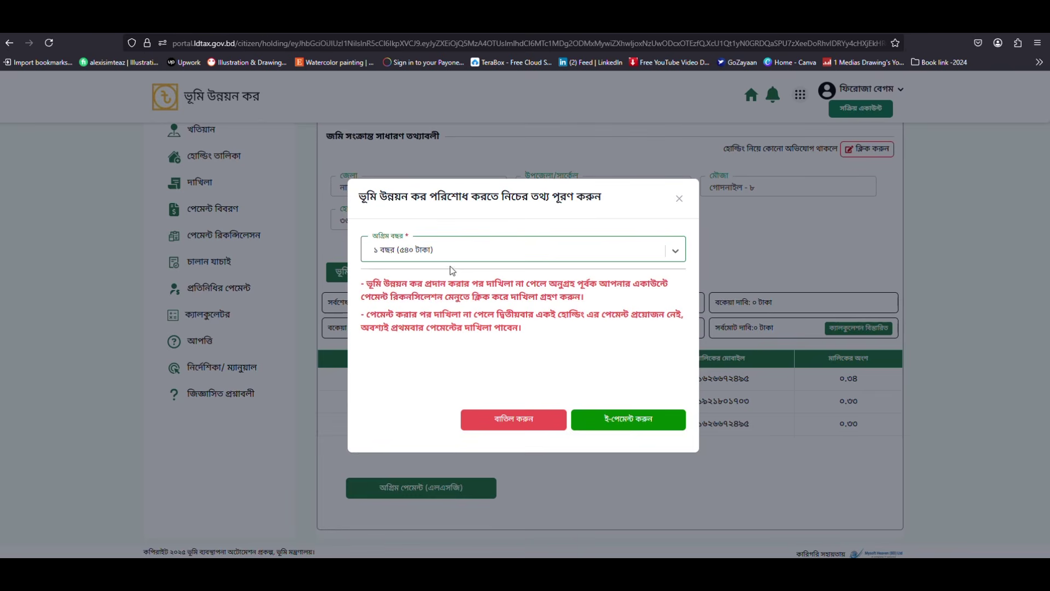
click(375, 254)
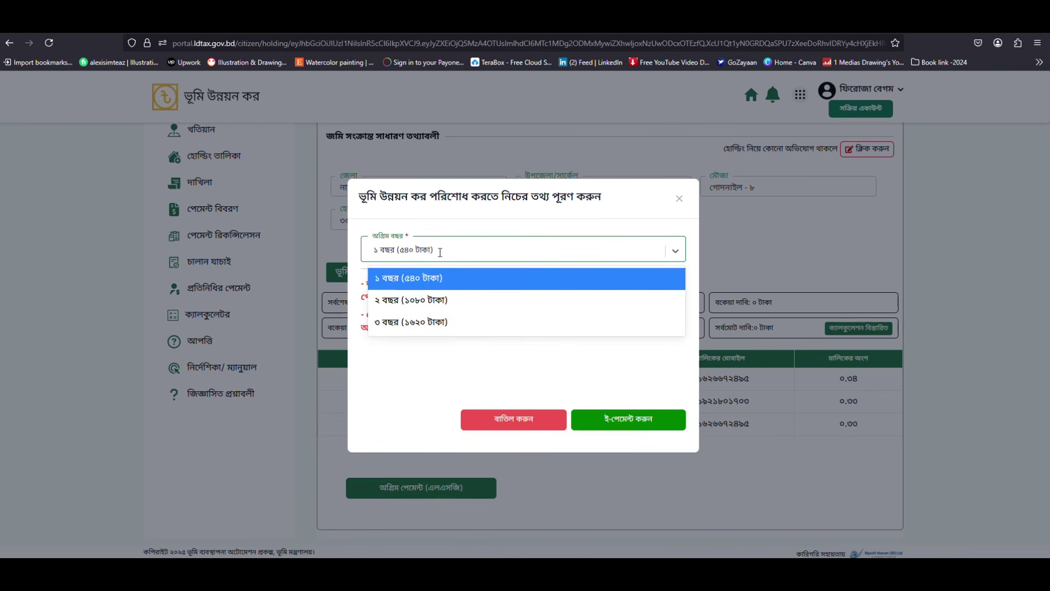
click(393, 283)
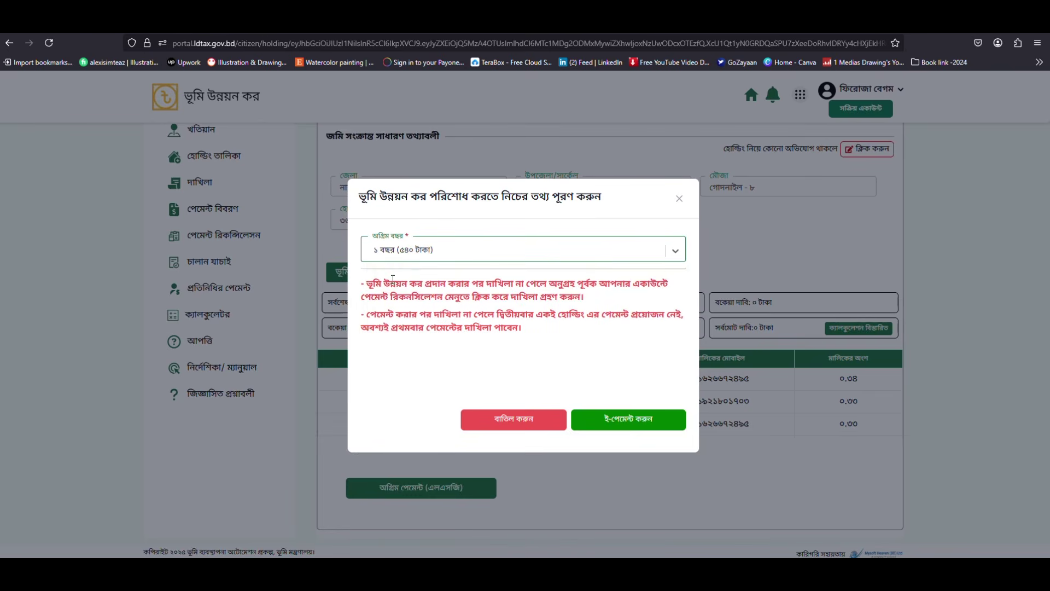
click(623, 422)
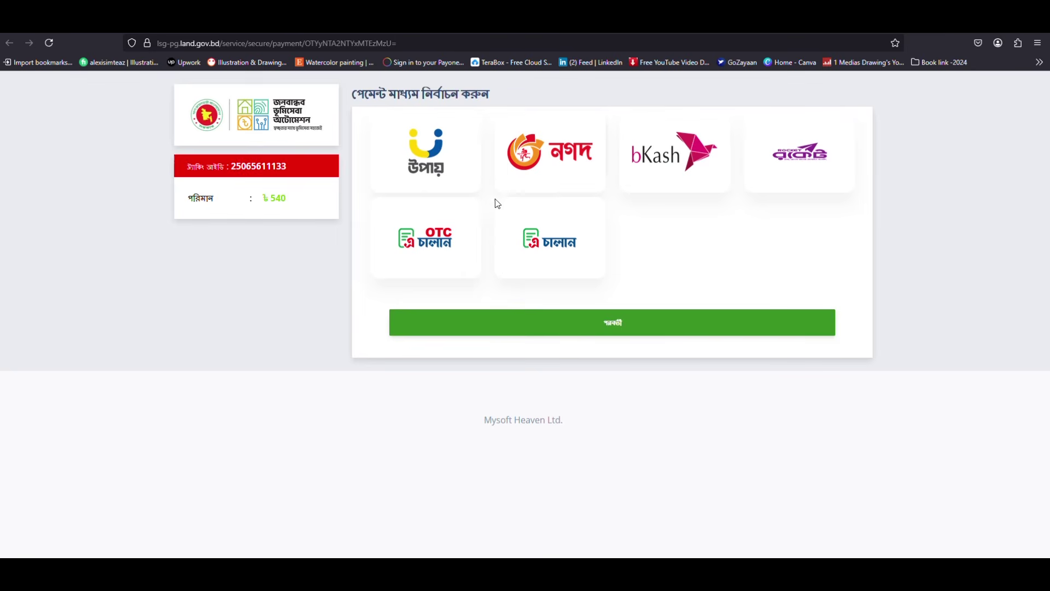
Step: Pick bKash as the payment method for ৳540 and proceed
click(657, 159)
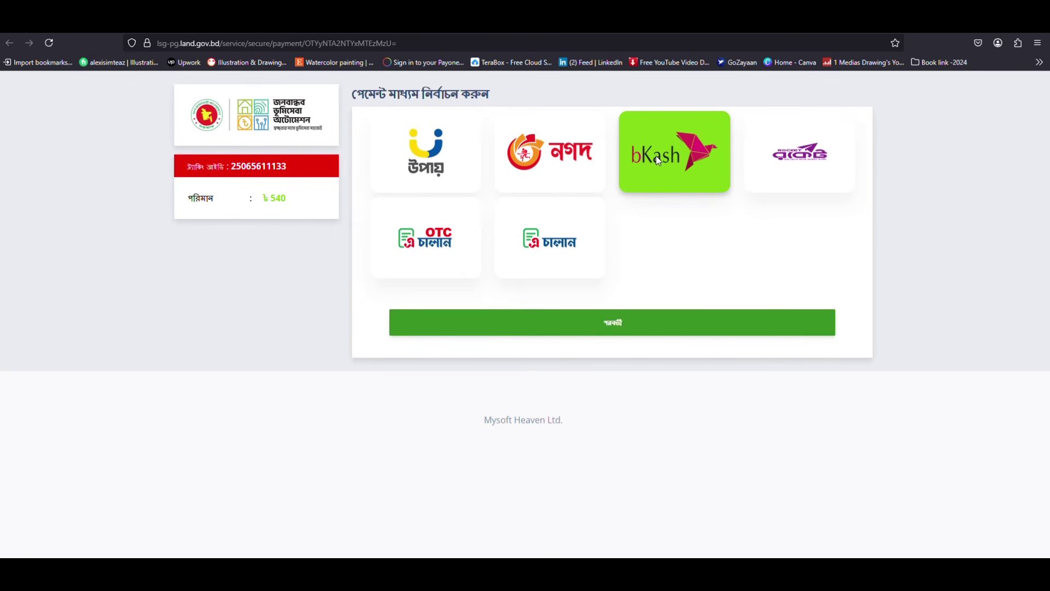
click(804, 169)
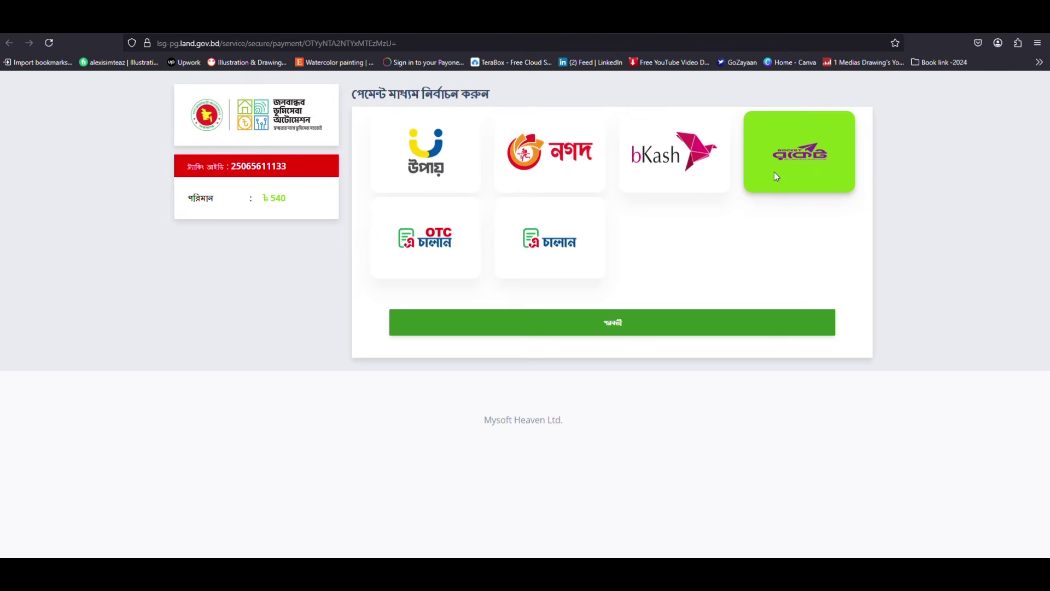
click(672, 188)
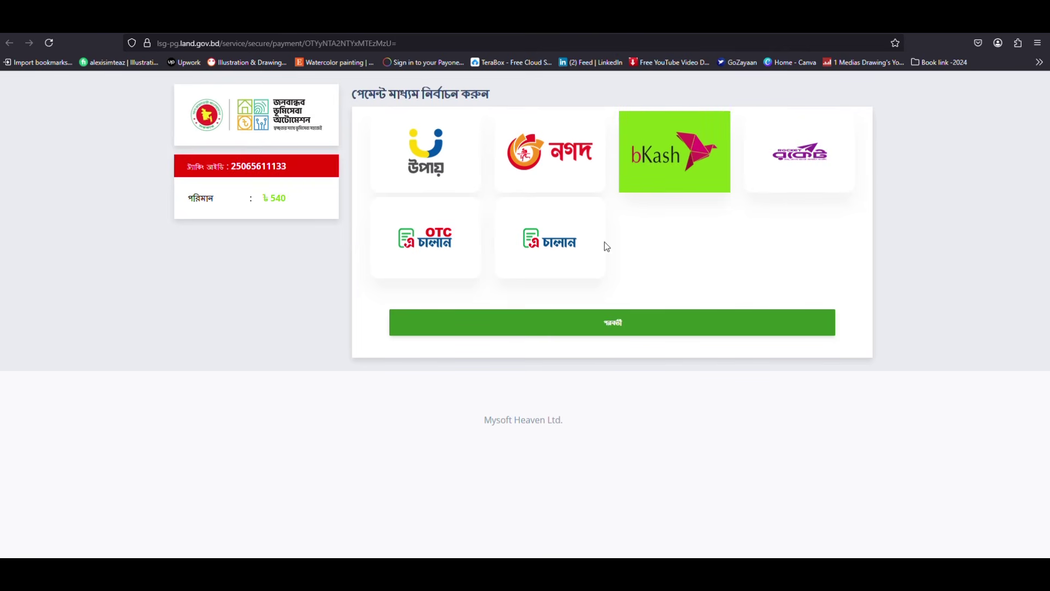
click(626, 328)
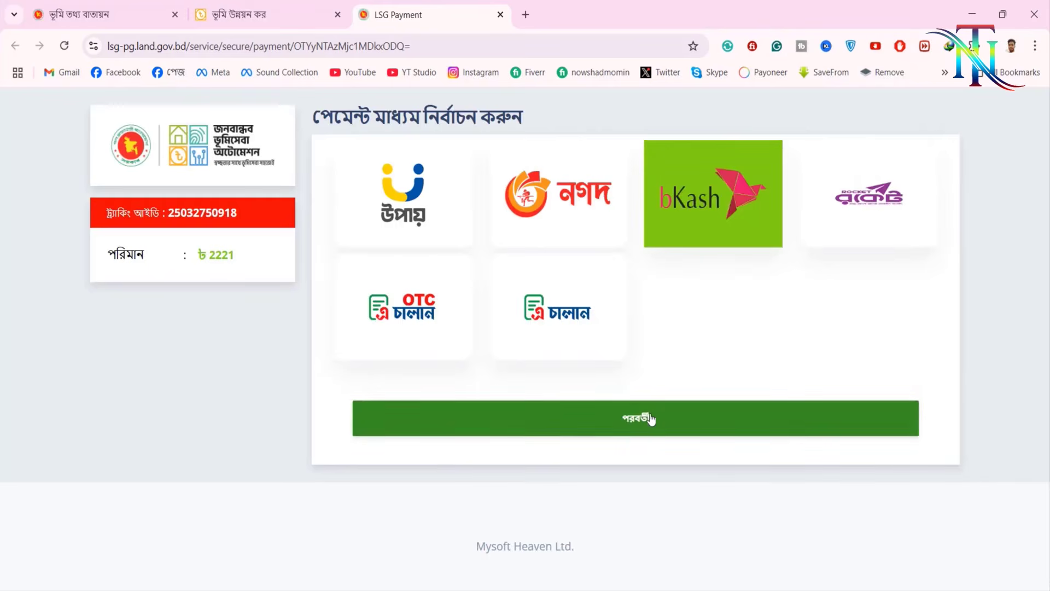
Step: Enter the bKash account number for the ৳2221 Land Development Tax payment and submit it
click(651, 418)
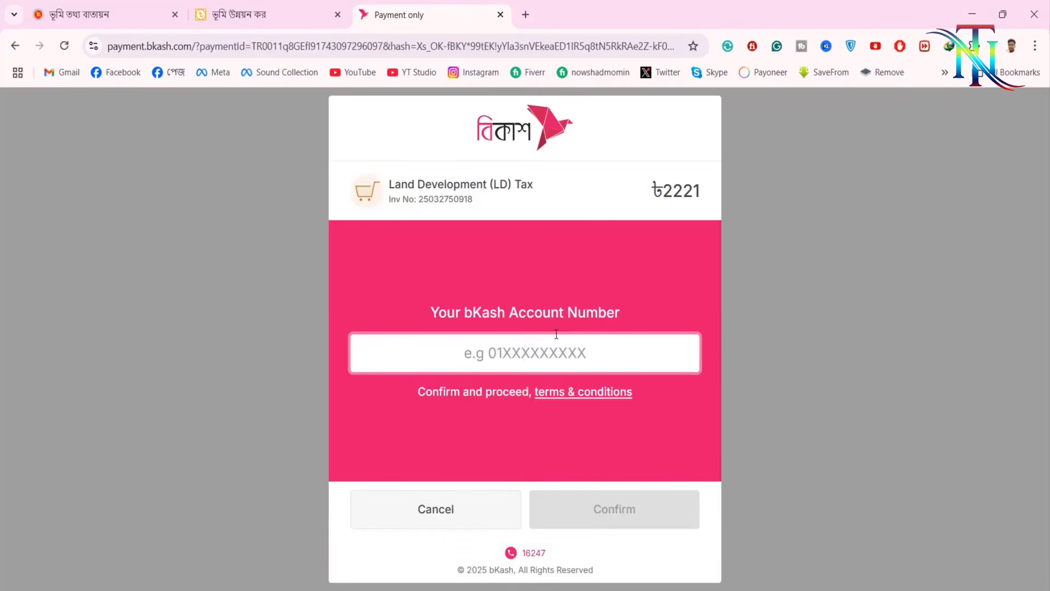
click(552, 340)
text(017)
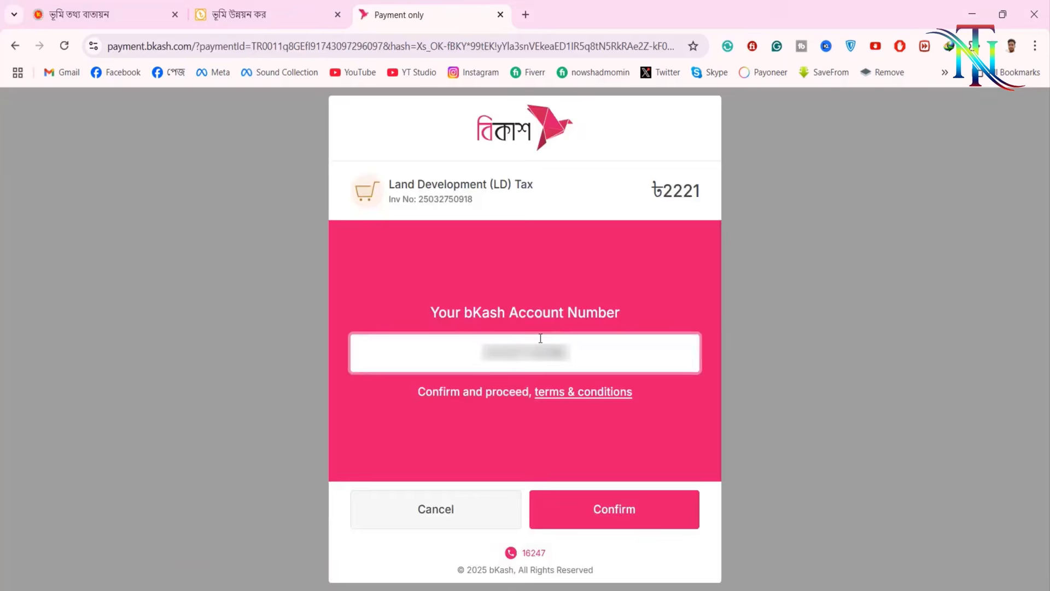
click(636, 527)
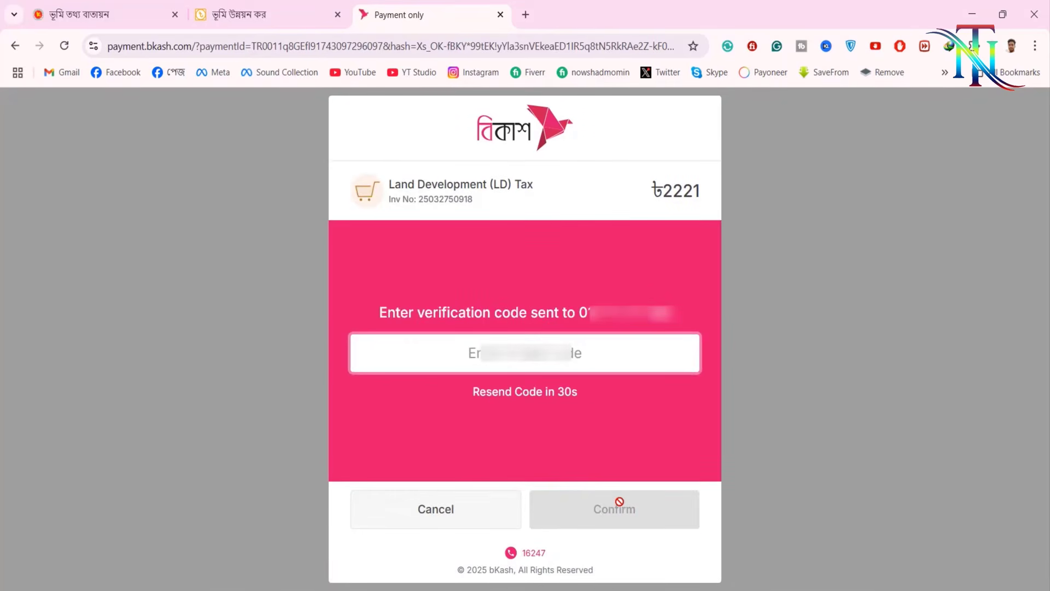
Step: Confirm the bKash payment with the verification code and the account PIN
click(525, 372)
text(******)
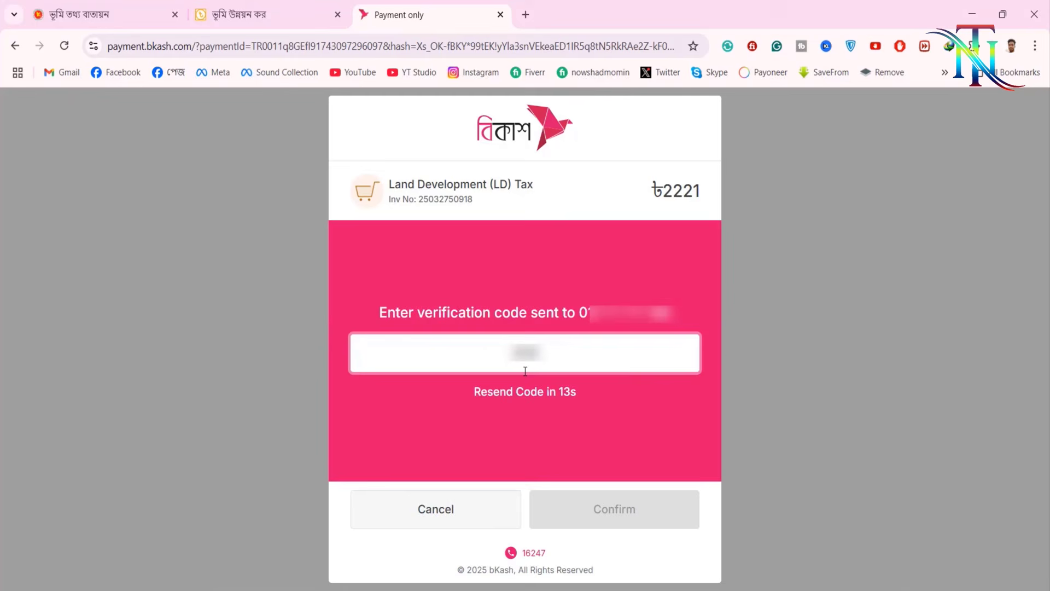
text(**)
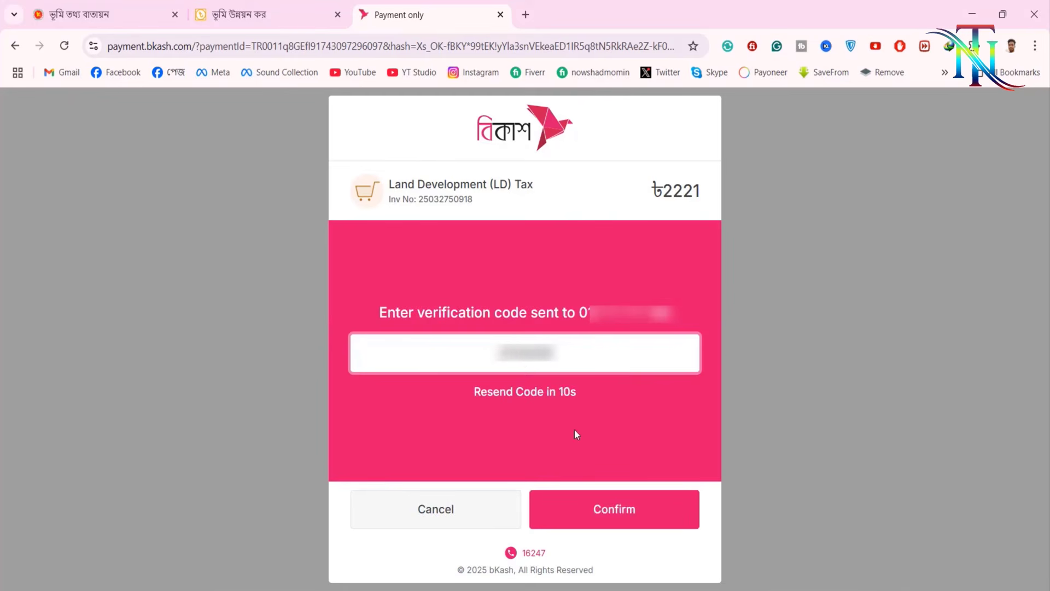
click(606, 501)
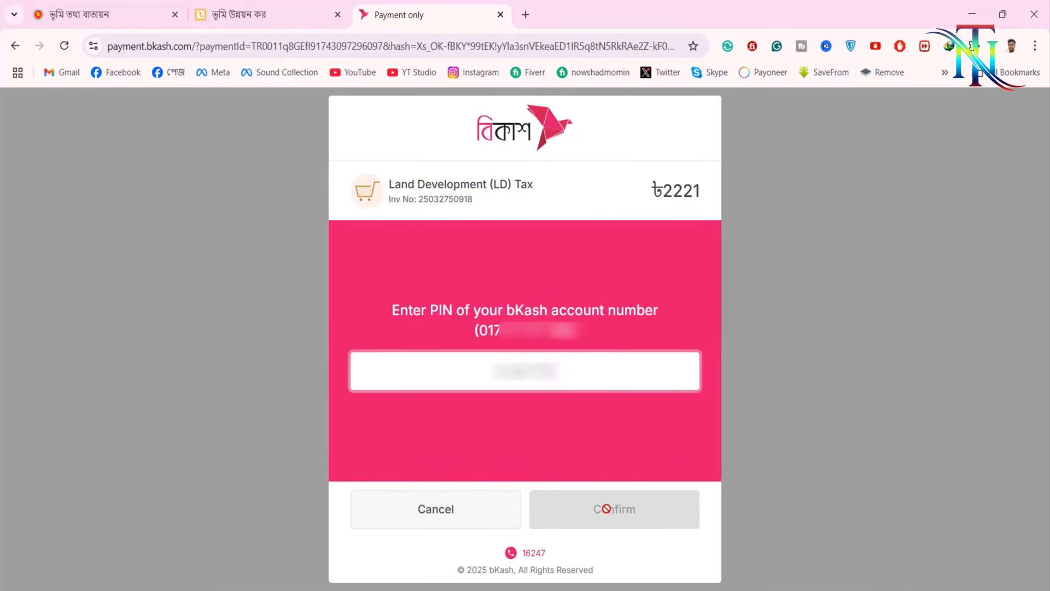
text(****)
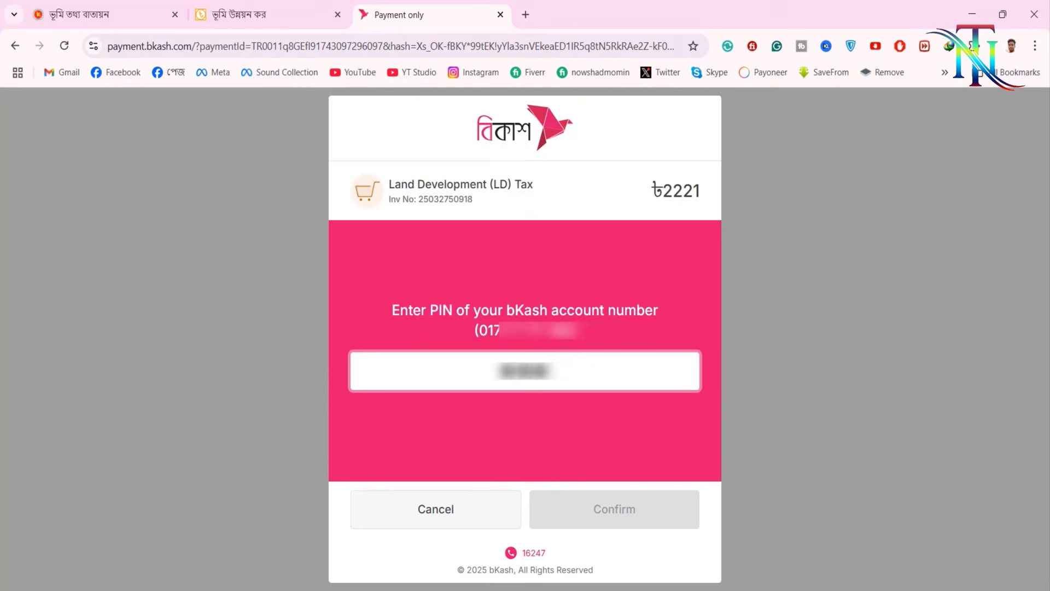
text(*)
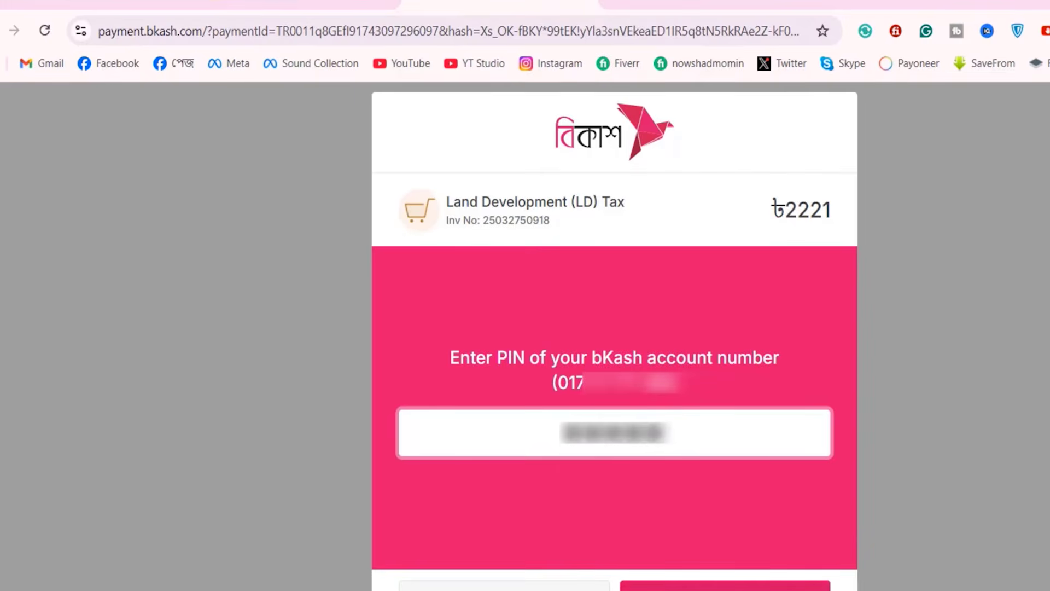
click(629, 511)
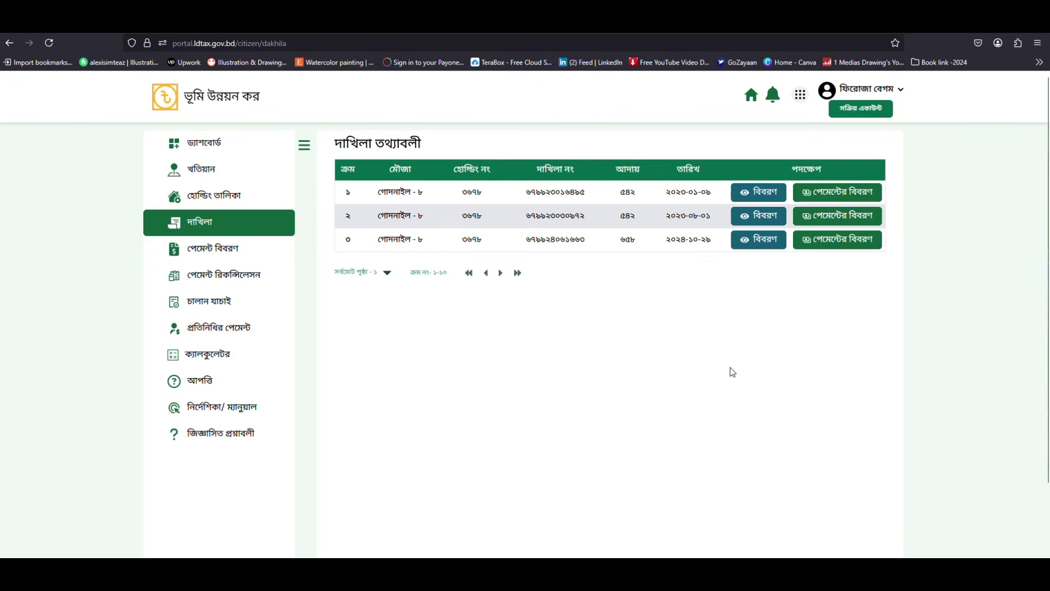
Step: Open the receipt for the third dakhila, dated ২০২৪-১০-২৯, and scroll through it
drag(667, 240, 714, 239)
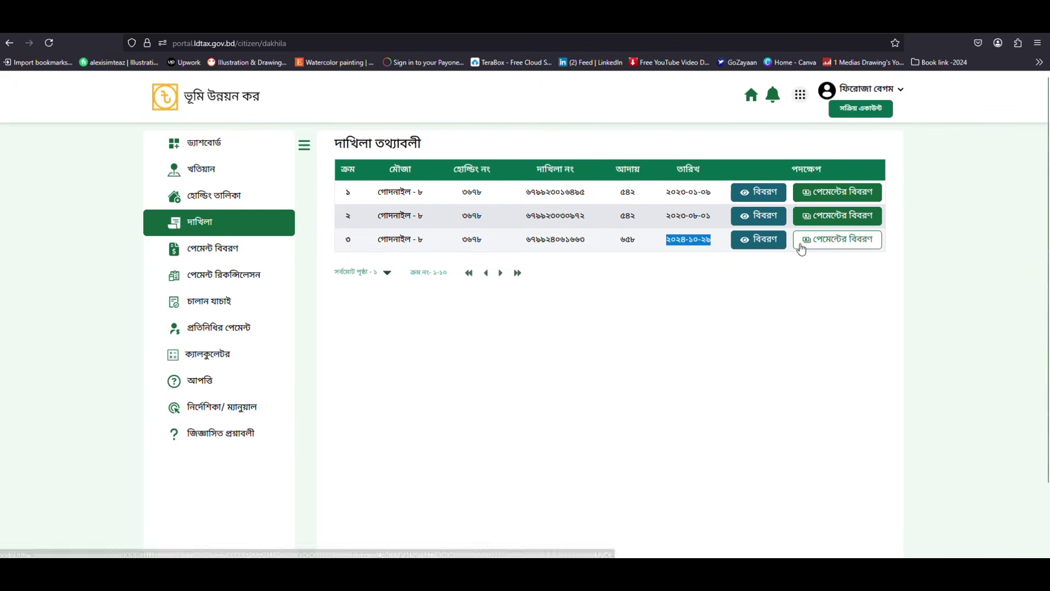
click(760, 241)
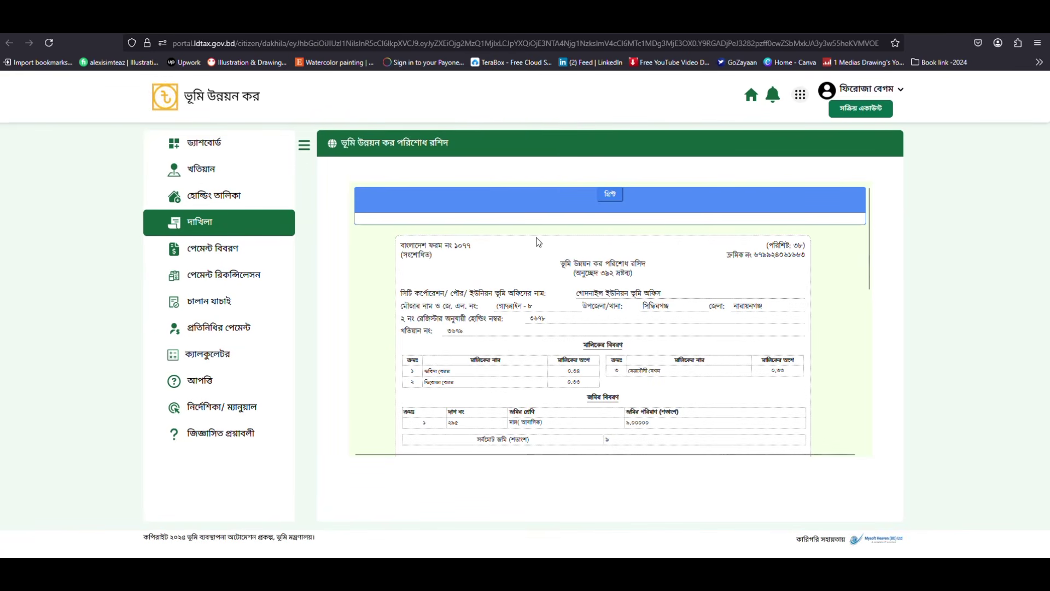
scroll(633, 270, down, 4)
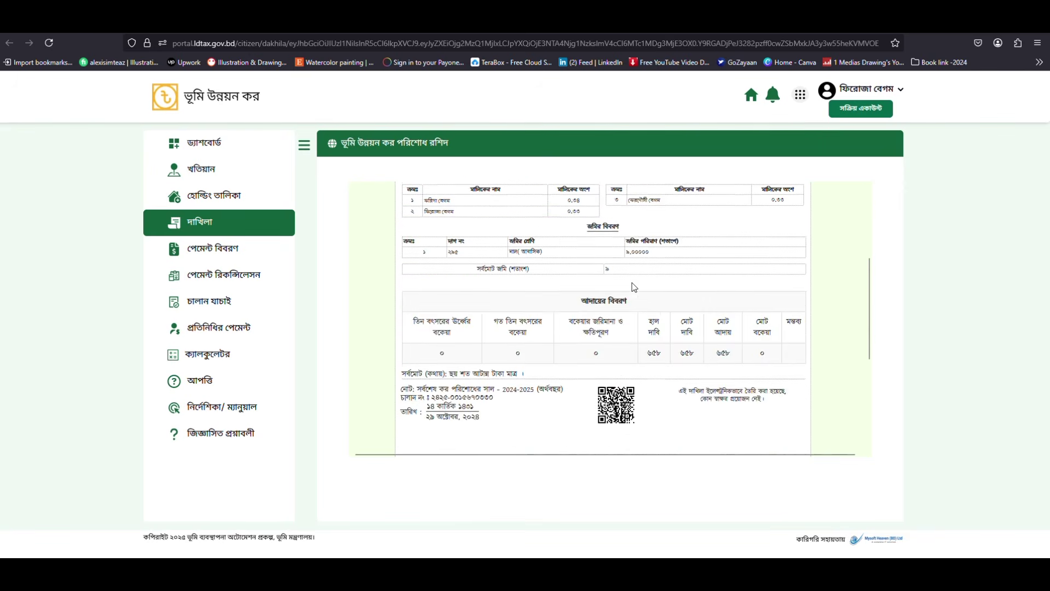
scroll(633, 288, up, 2)
scroll(629, 283, up, 3)
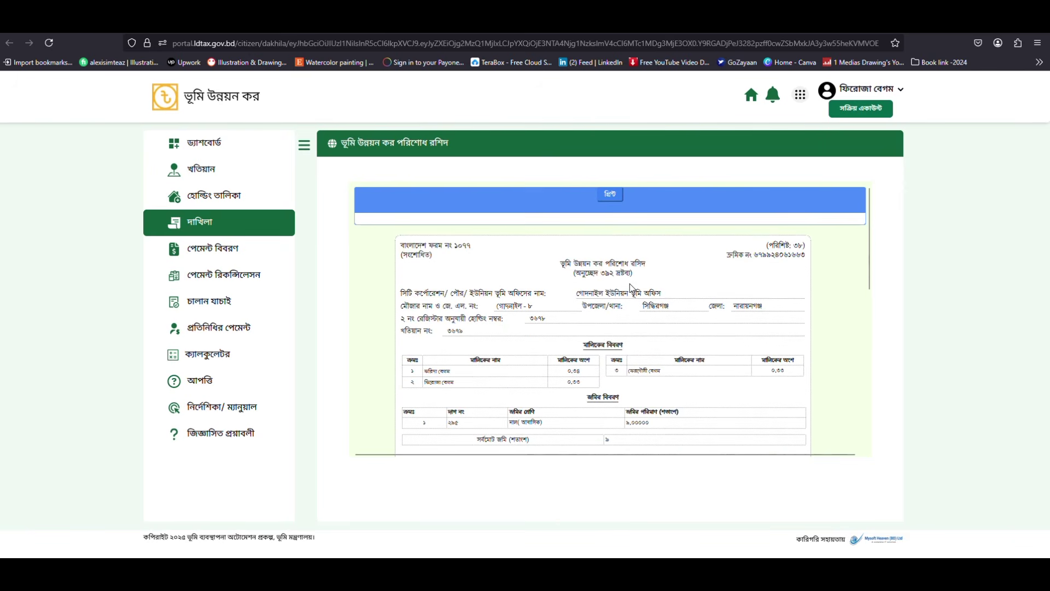
scroll(687, 307, down, 3)
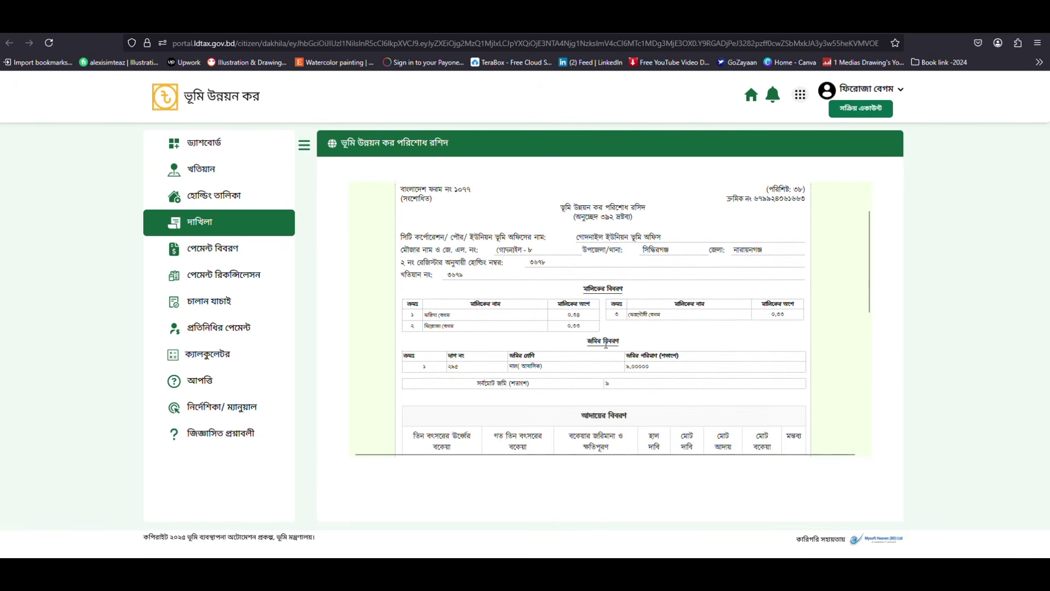
scroll(618, 360, up, 4)
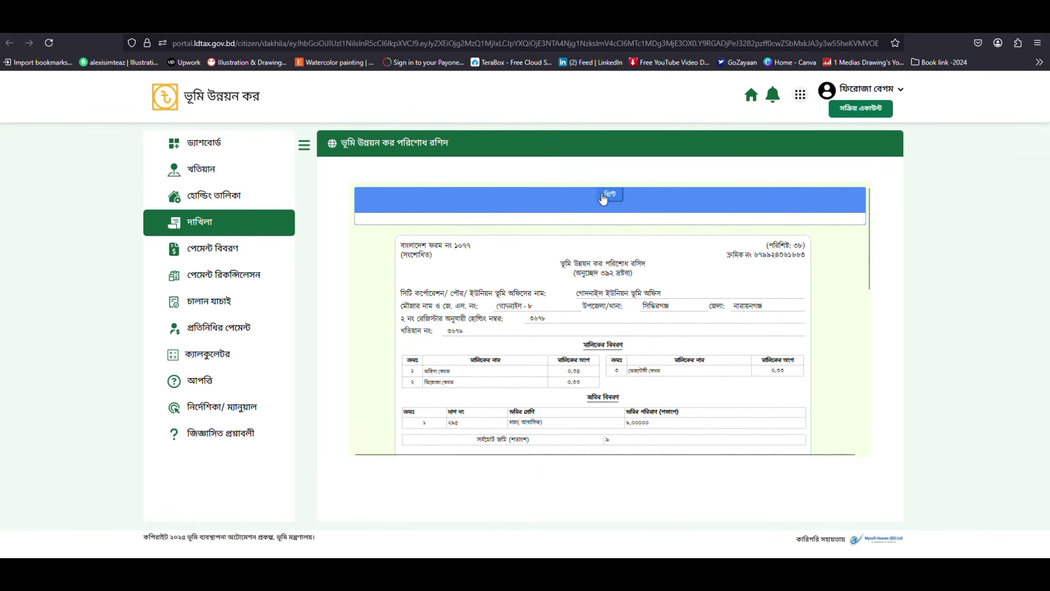
scroll(670, 382, down, 3)
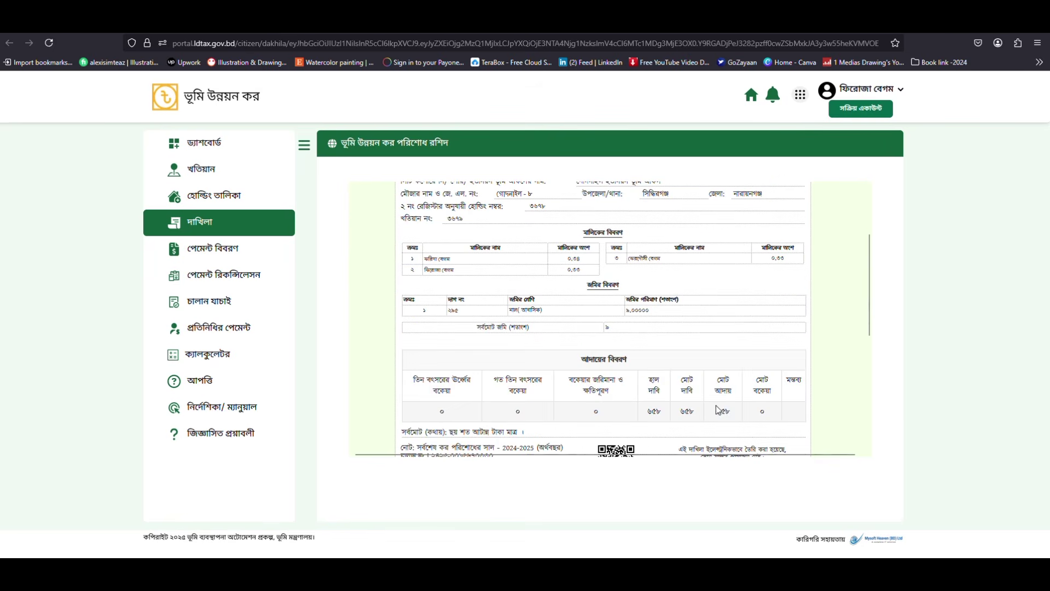
drag(716, 411, 736, 416)
scroll(733, 411, up, 3)
drag(568, 372, 588, 374)
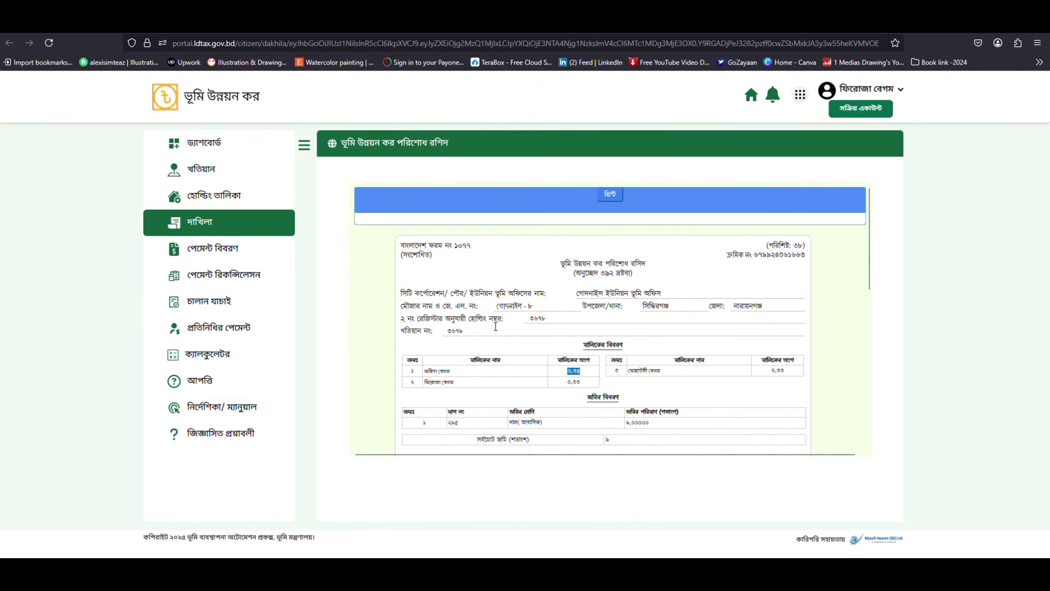
drag(522, 305, 556, 324)
drag(449, 329, 469, 332)
scroll(616, 334, down, 1)
scroll(616, 334, up, 1)
scroll(702, 357, down, 1)
scroll(703, 358, up, 1)
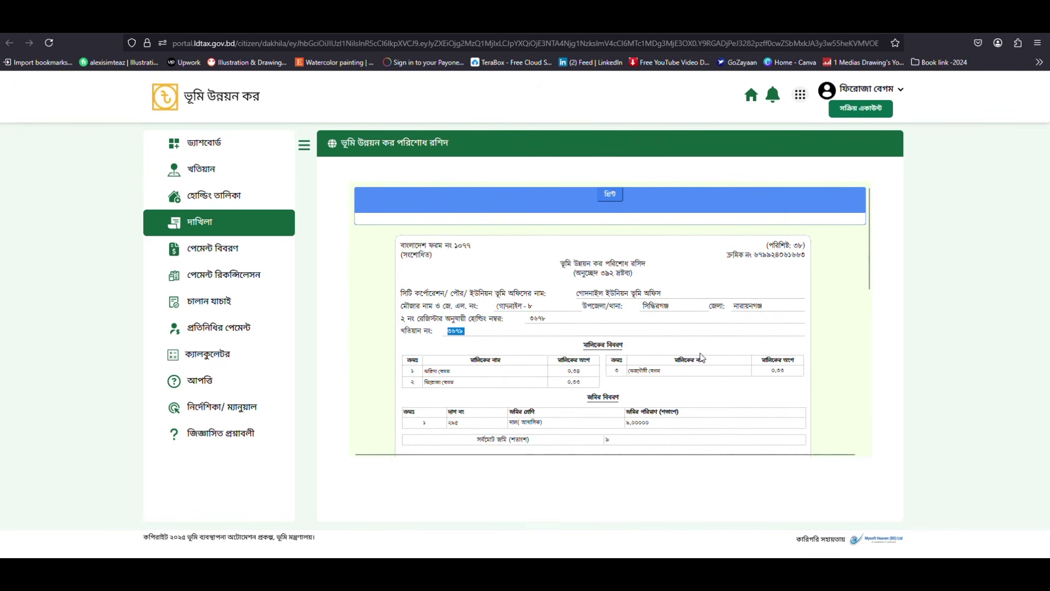